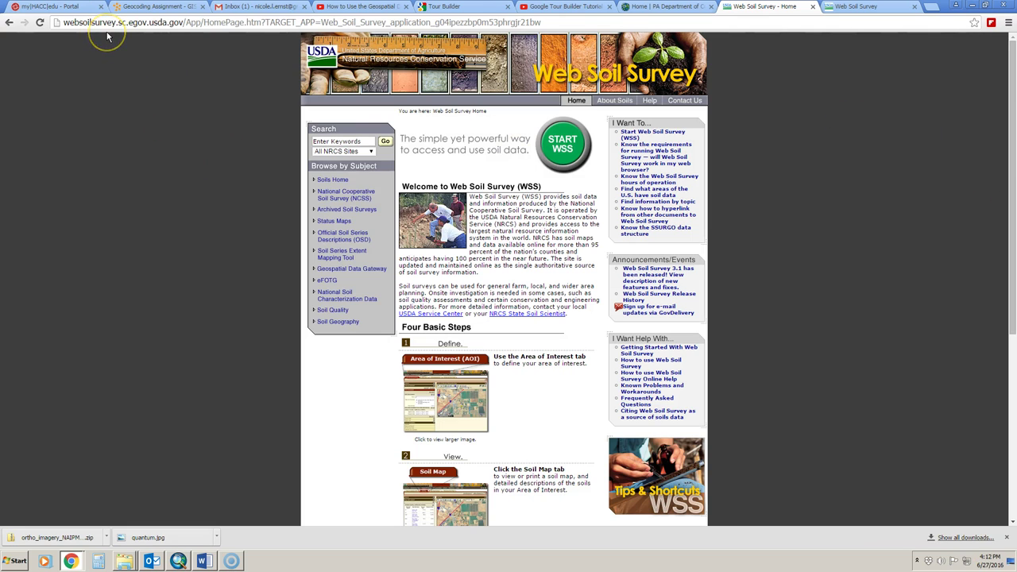
Start Web Soil Survey from its home page to reach the Area of Interest map.
left_click(568, 148)
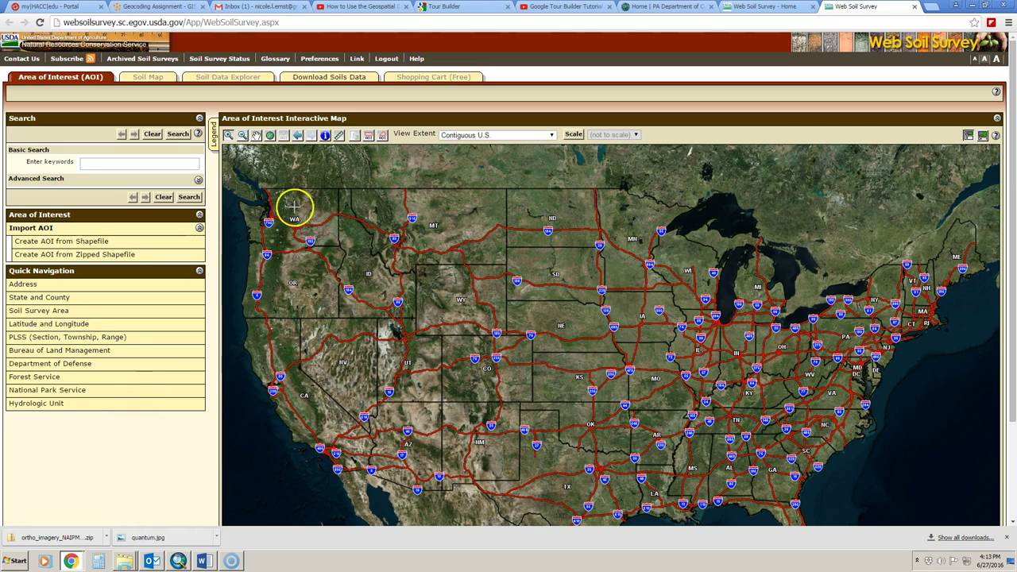
Try the AOI rectangle and polygon tools, then zoom into south-central Pennsylvania near Lebanon.
left_click(369, 135)
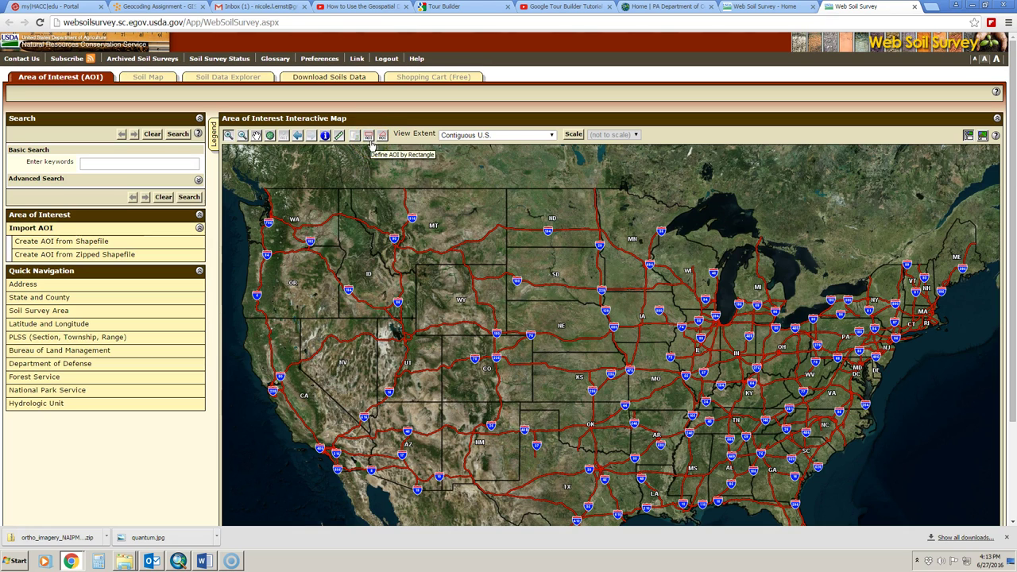
left_click(382, 136)
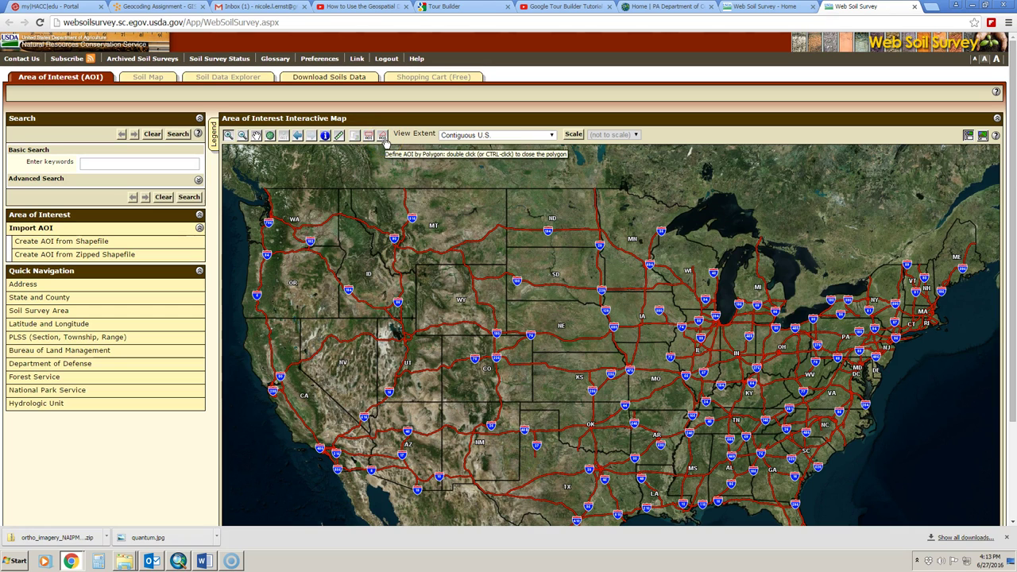
left_click(383, 136)
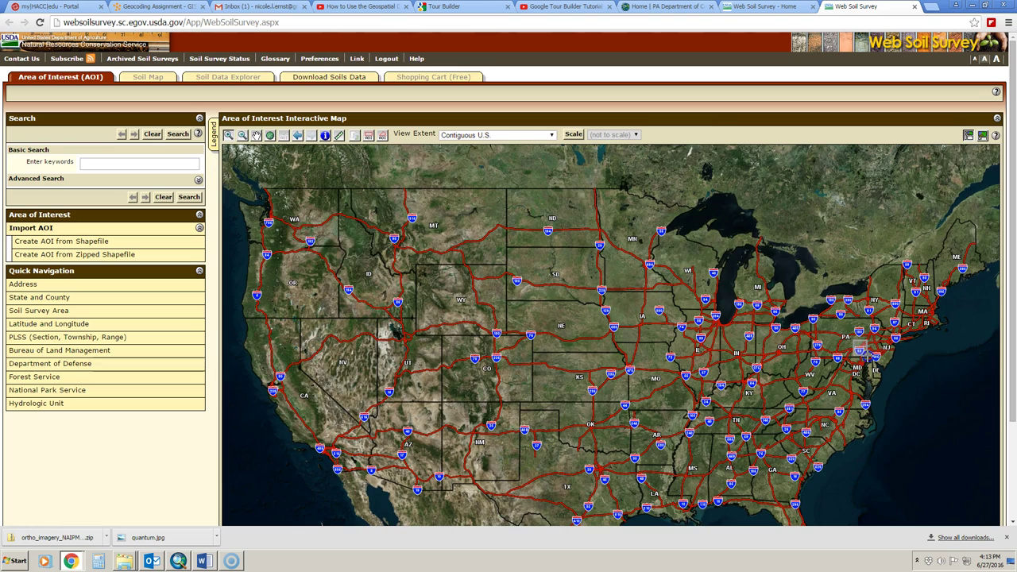
left_click(860, 349)
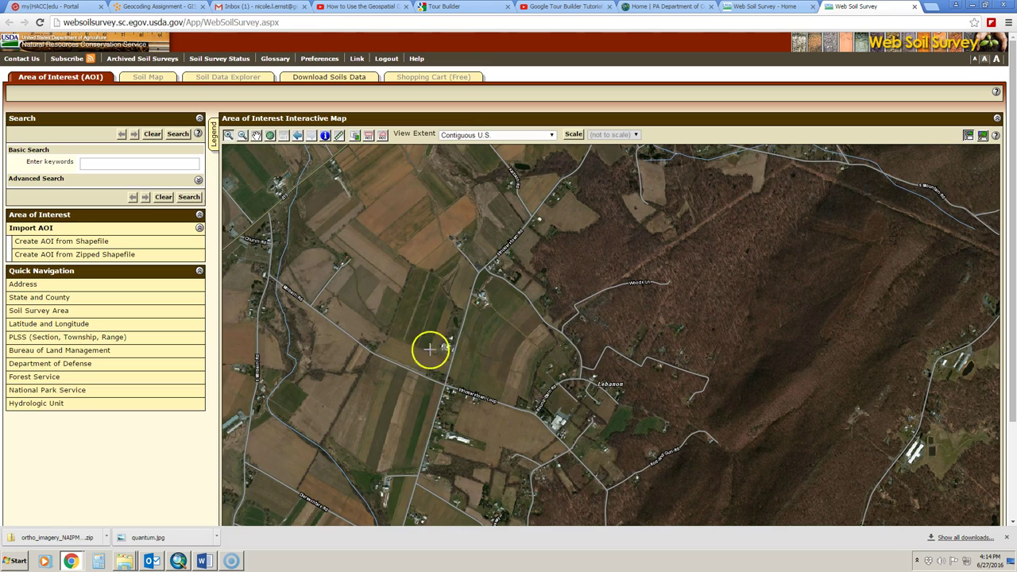
Trace a polygon around the fields and woods near Lebanon, closing it into a 114.5-acre AOI.
left_click(382, 136)
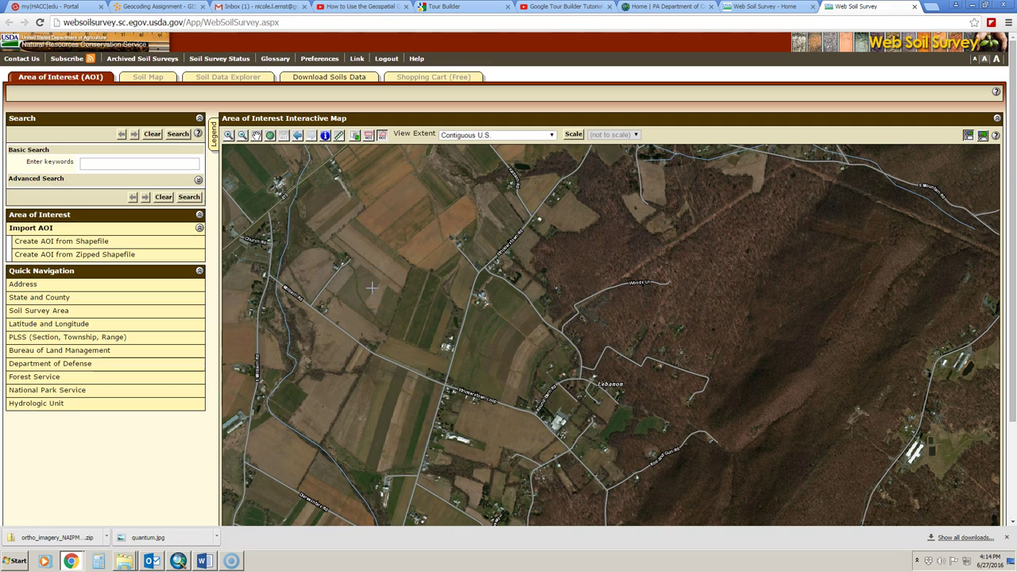
left_click_drag(372, 289, 490, 260)
left_click(531, 302)
left_click(561, 328)
left_click(650, 254)
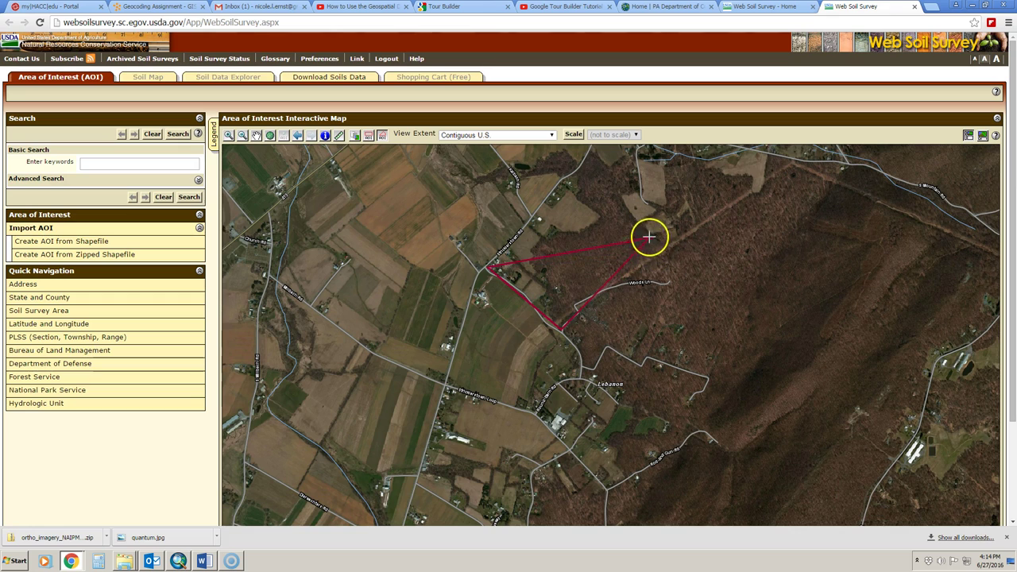
left_click(646, 235)
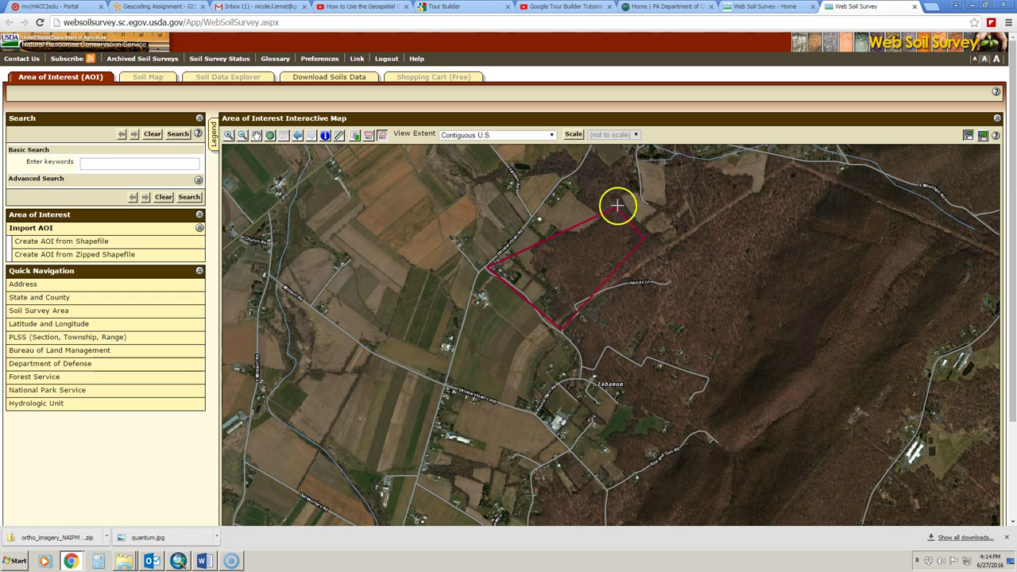
left_click(627, 196)
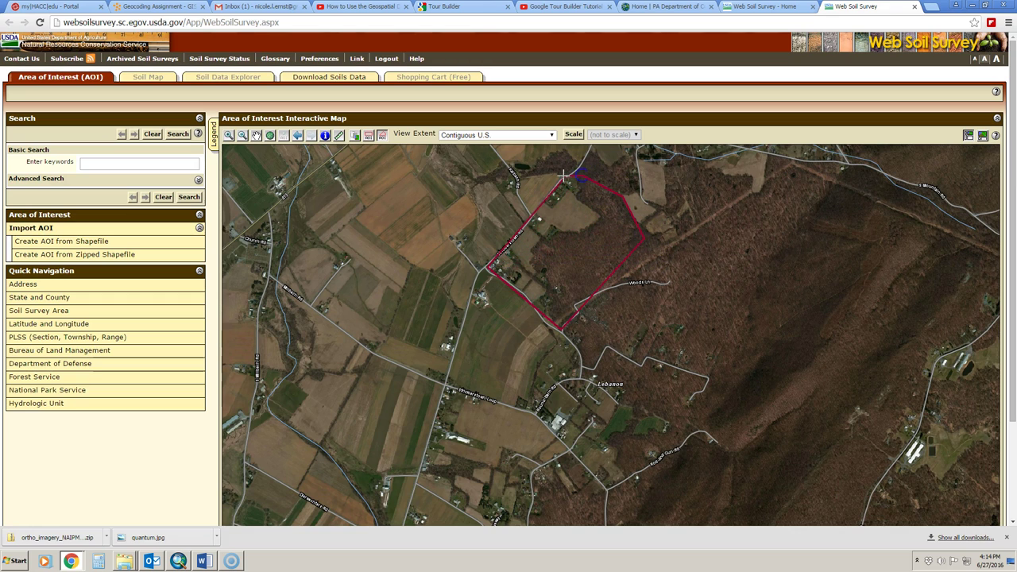
double_click(564, 176)
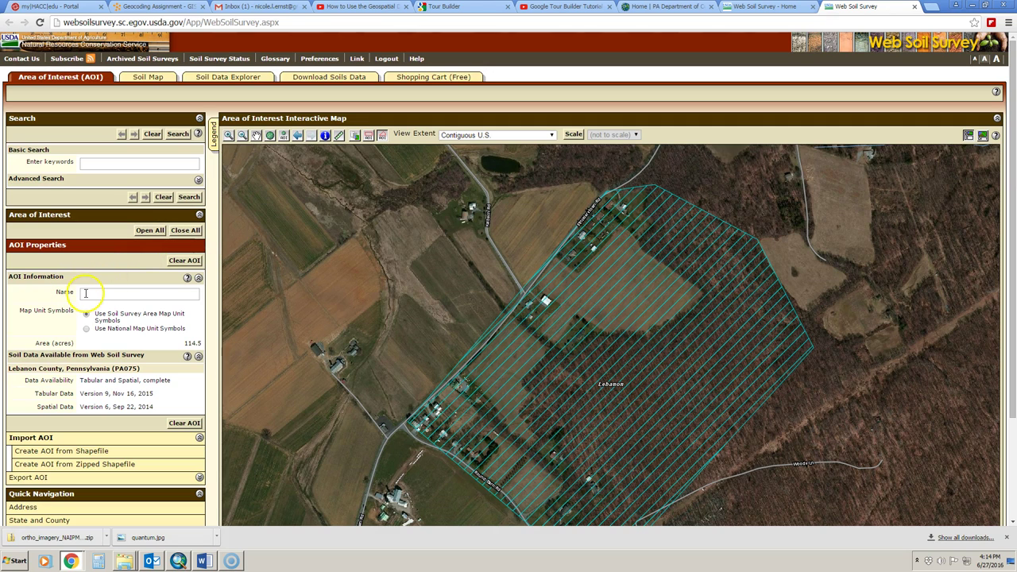
Enter 'Test Site' in the AOI Information Name field, correcting the capitalisation of 'Test'.
left_click(85, 293)
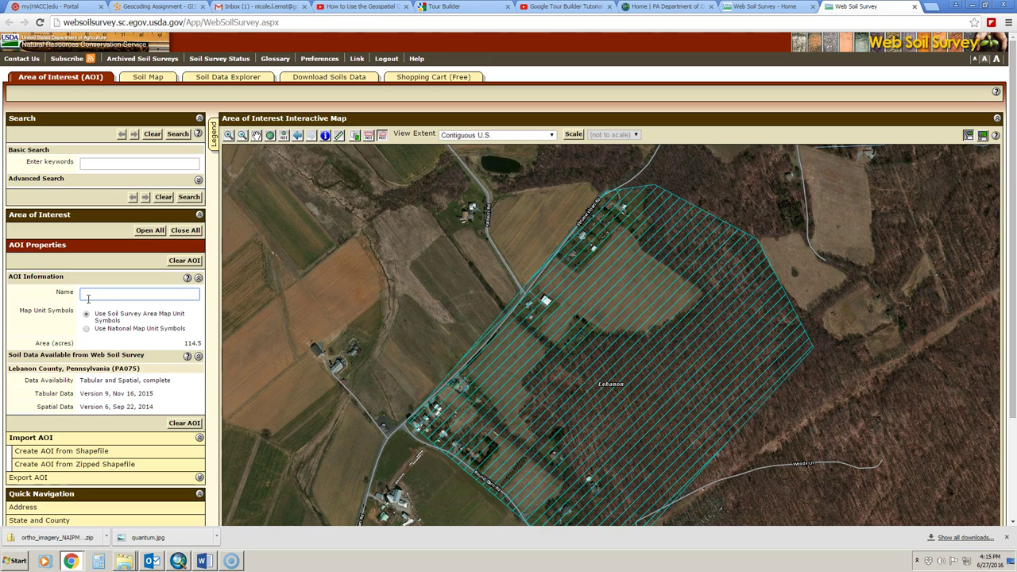
type("tes")
double_click(89, 295)
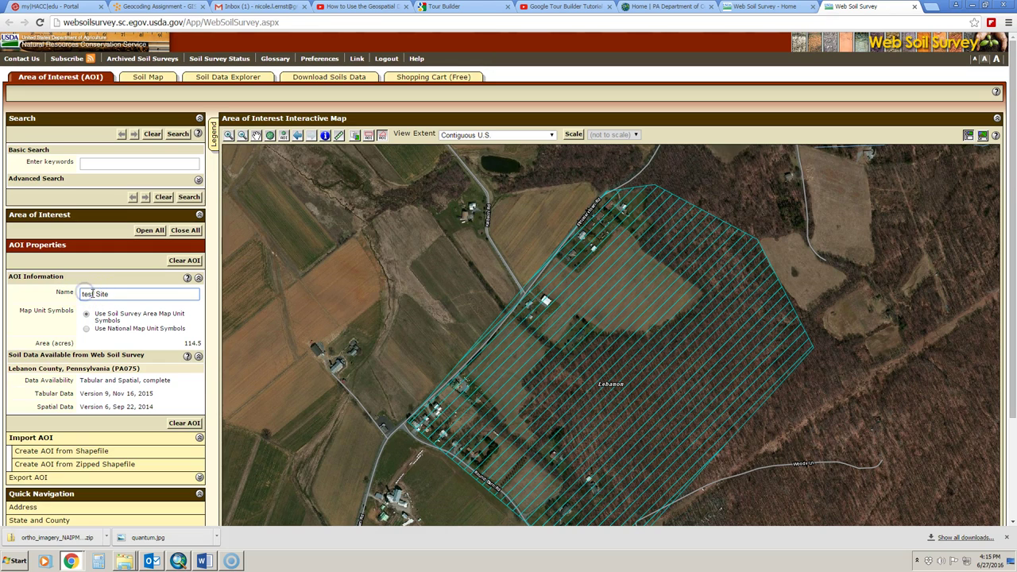
type("Test")
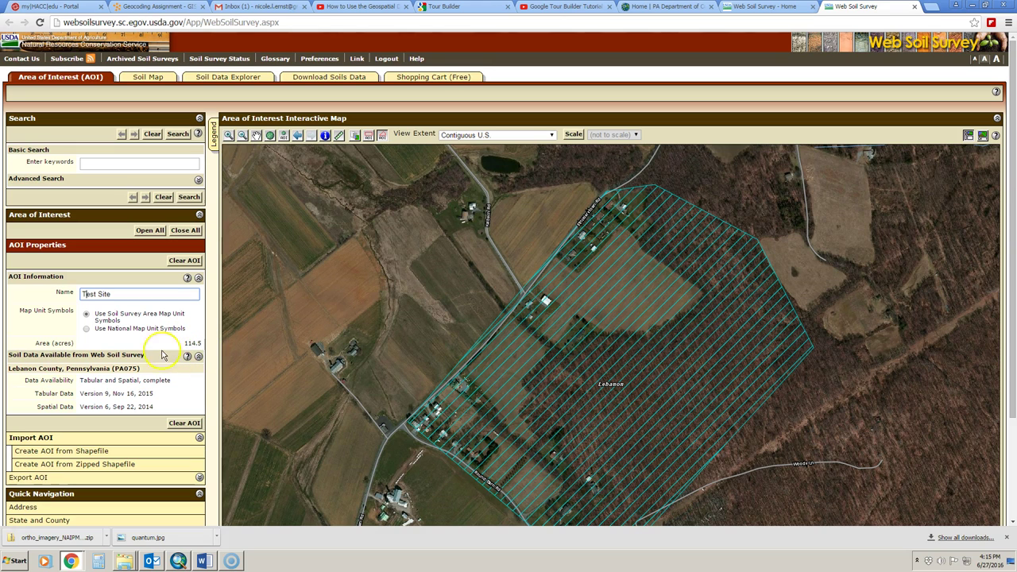
scroll(134, 360, "down", 1)
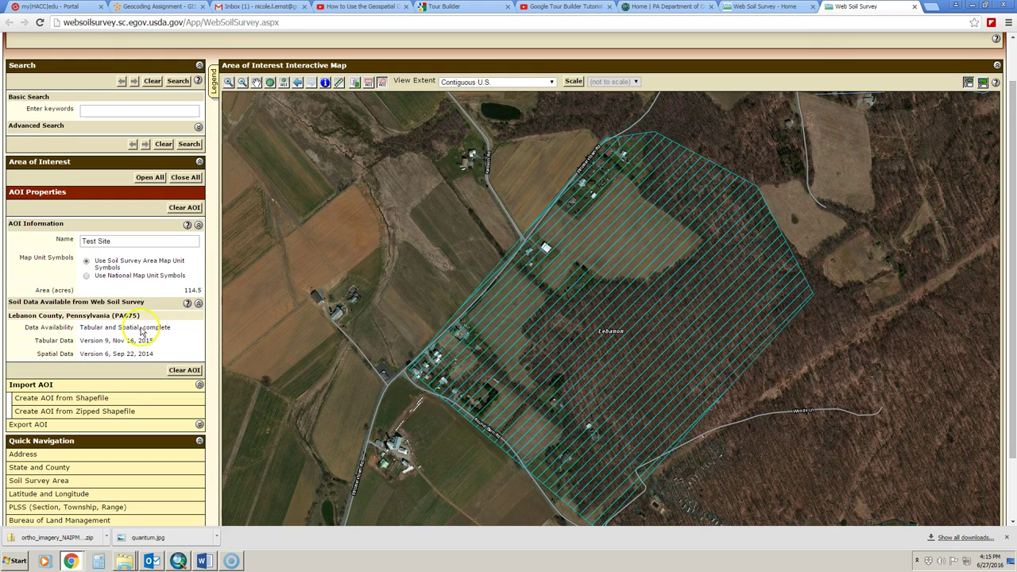
scroll(146, 333, "up", 1)
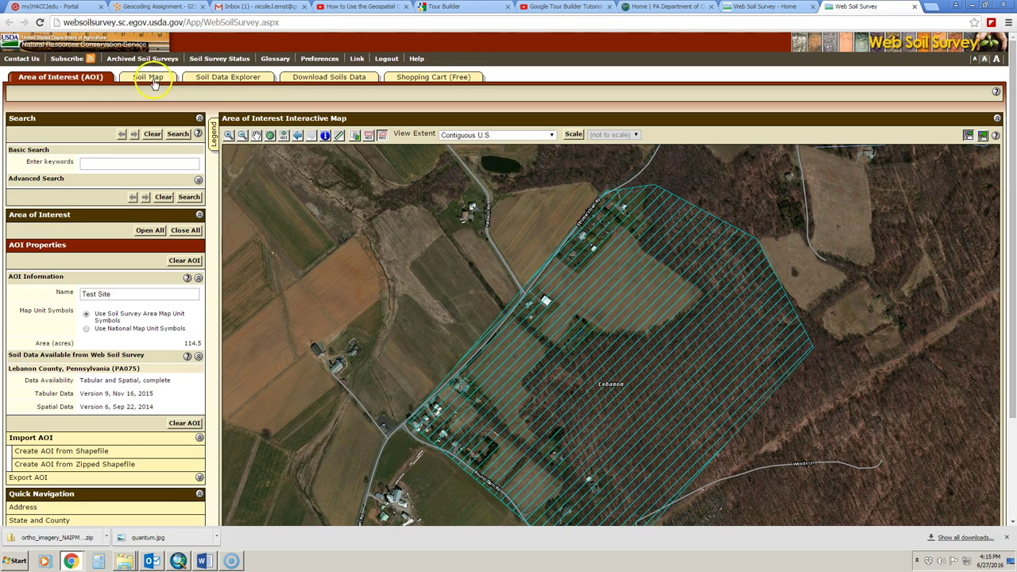
Show the Test Site soil map and open printable options for the BxB Buchanan extremely stony loam description.
left_click(151, 80)
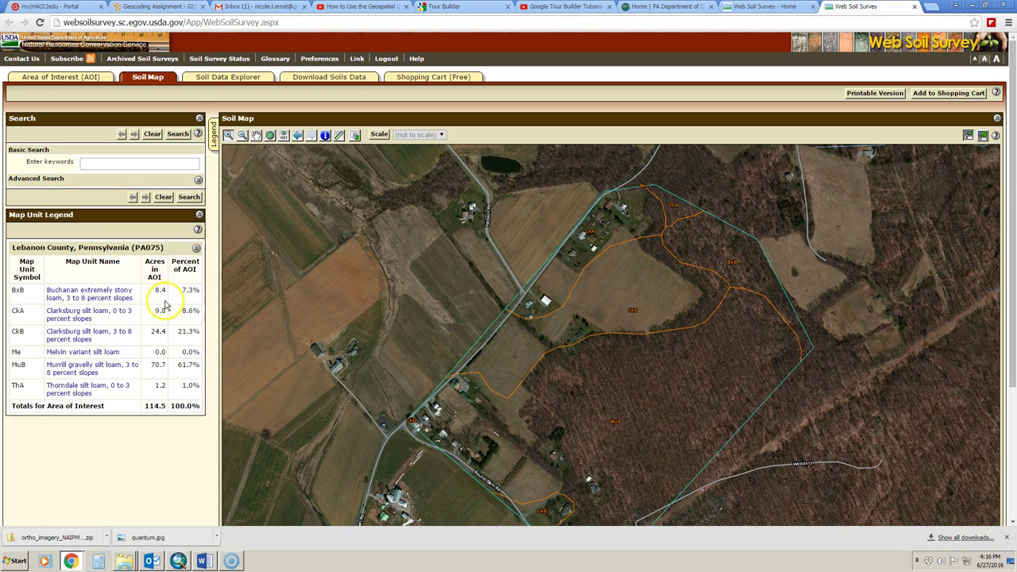
left_click(82, 296)
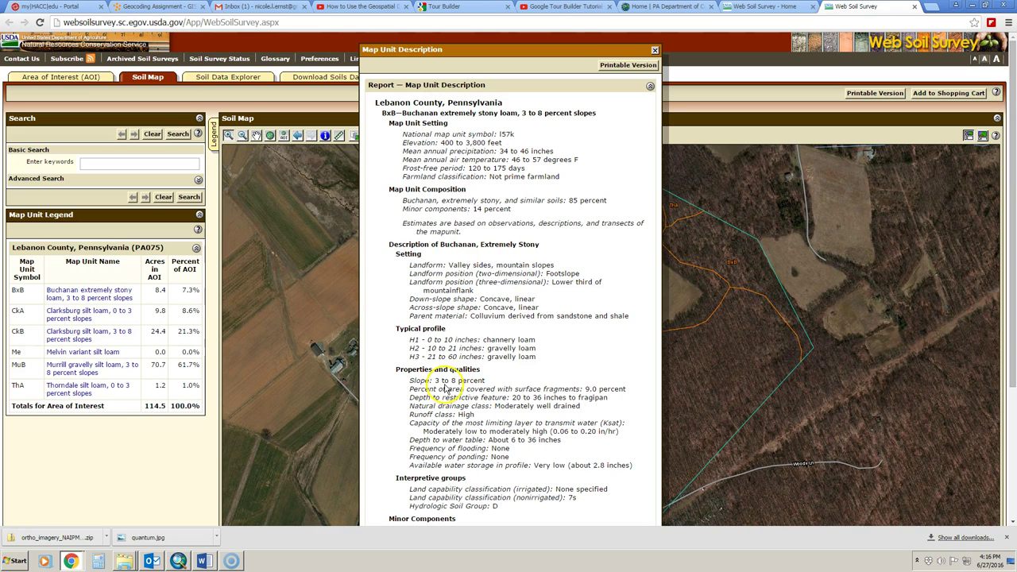
scroll(451, 381, "down", 2)
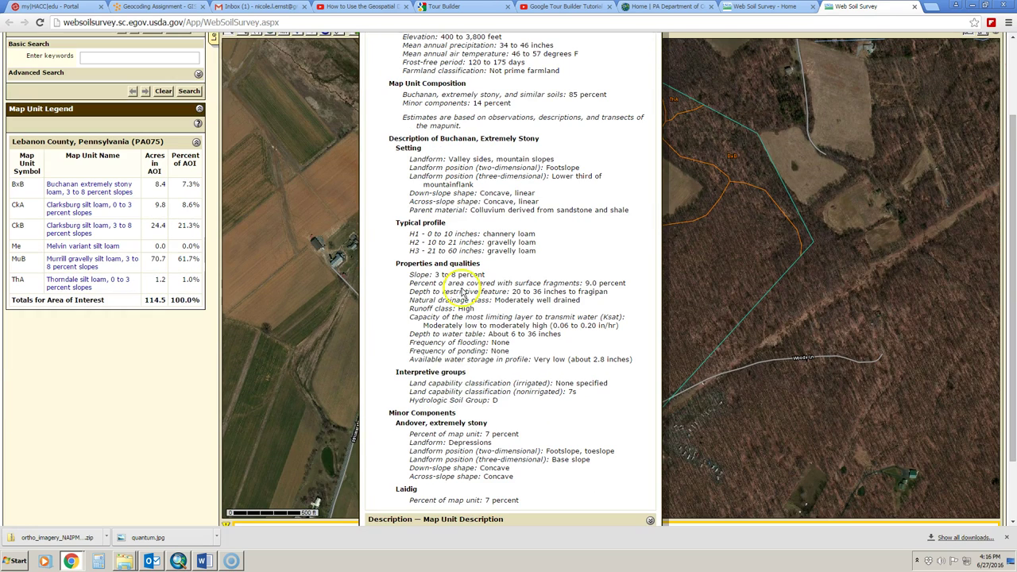
scroll(476, 325, "up", 2)
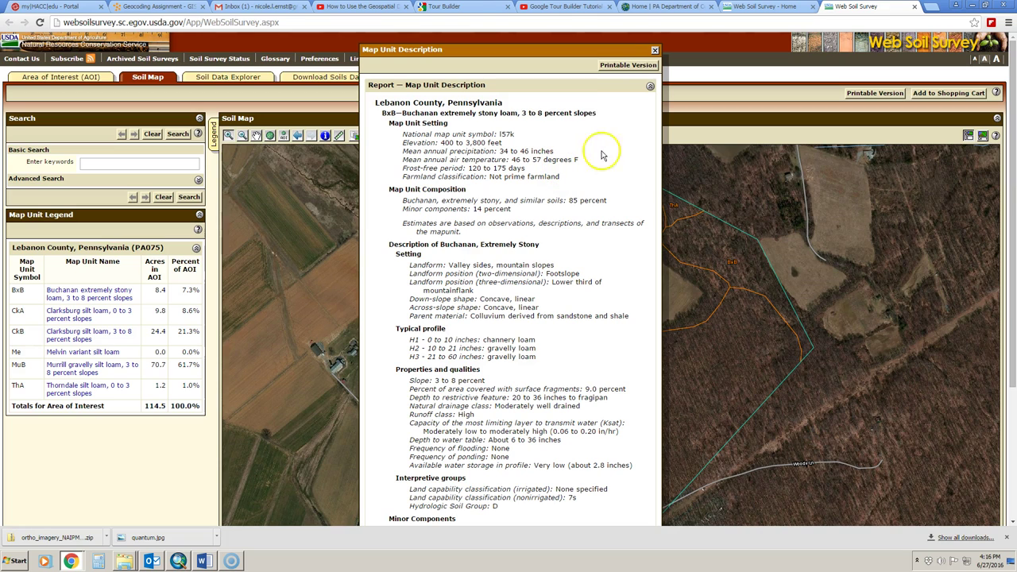
left_click(628, 65)
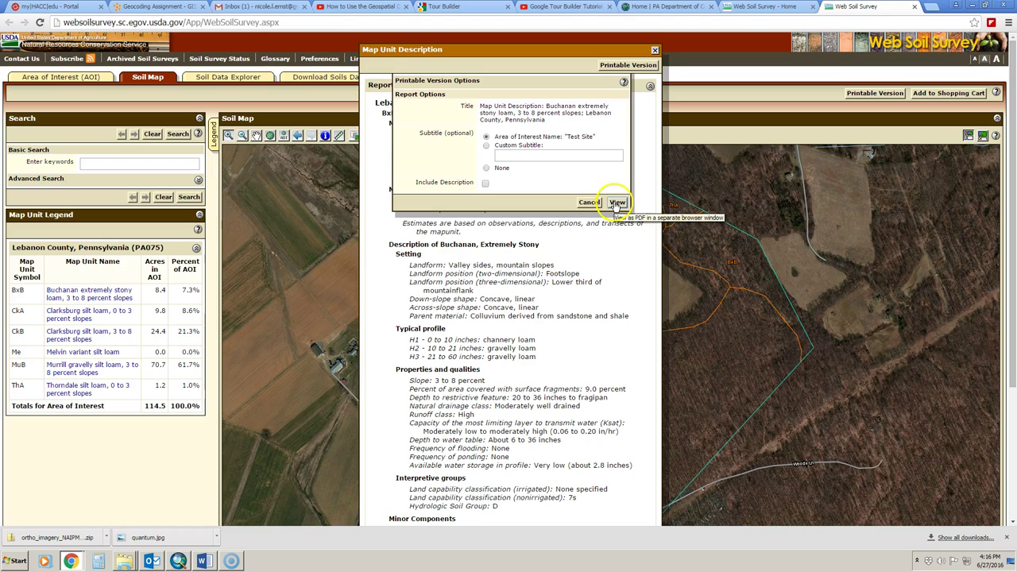
Generate and review the two-page Buchanan description PDF, then close the Map Unit Description popup.
left_click(617, 204)
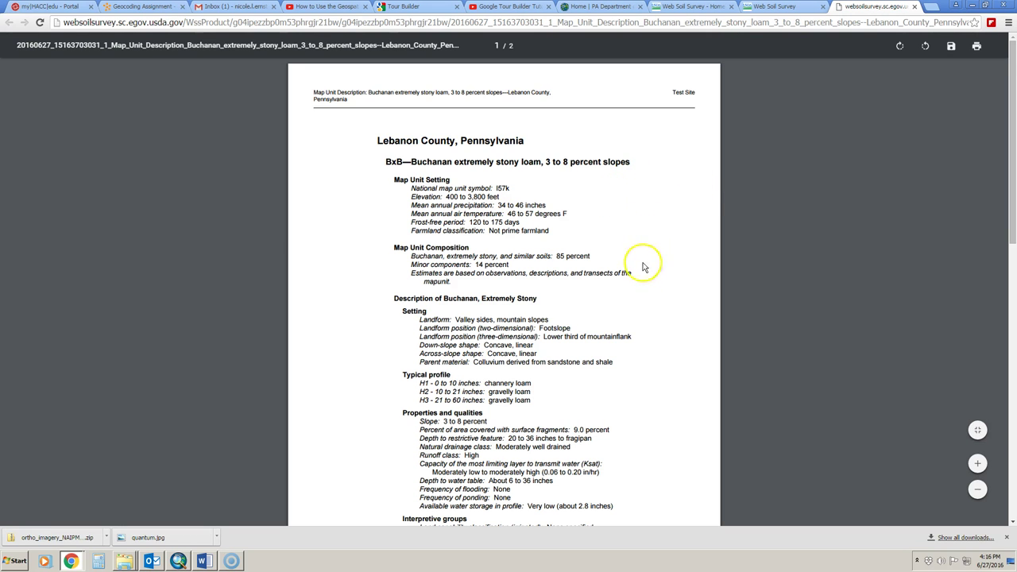
scroll(636, 286, "down", 2)
scroll(621, 299, "down", 2)
scroll(616, 294, "up", 4)
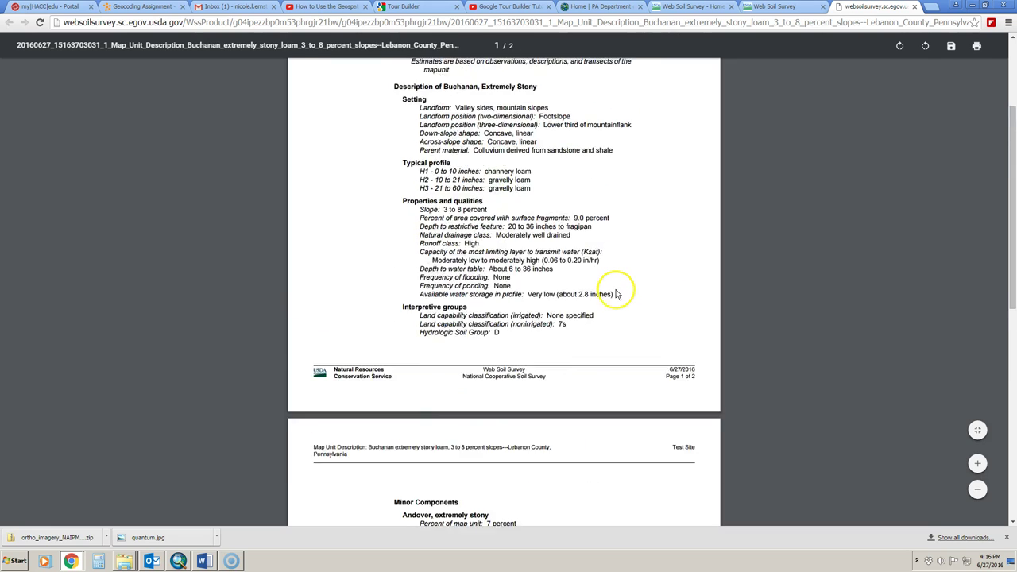
scroll(469, 221, "down", 2)
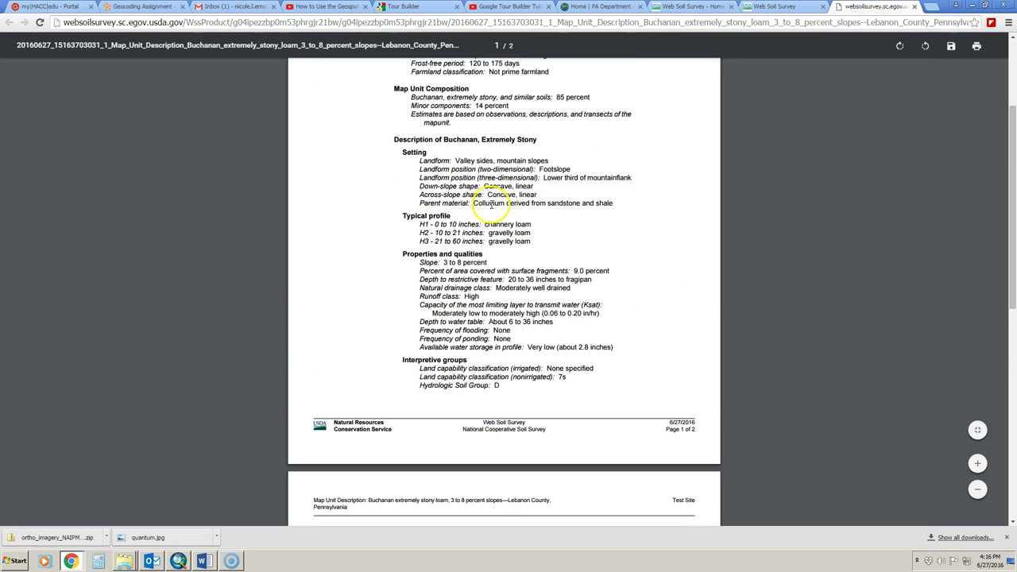
left_click(759, 8)
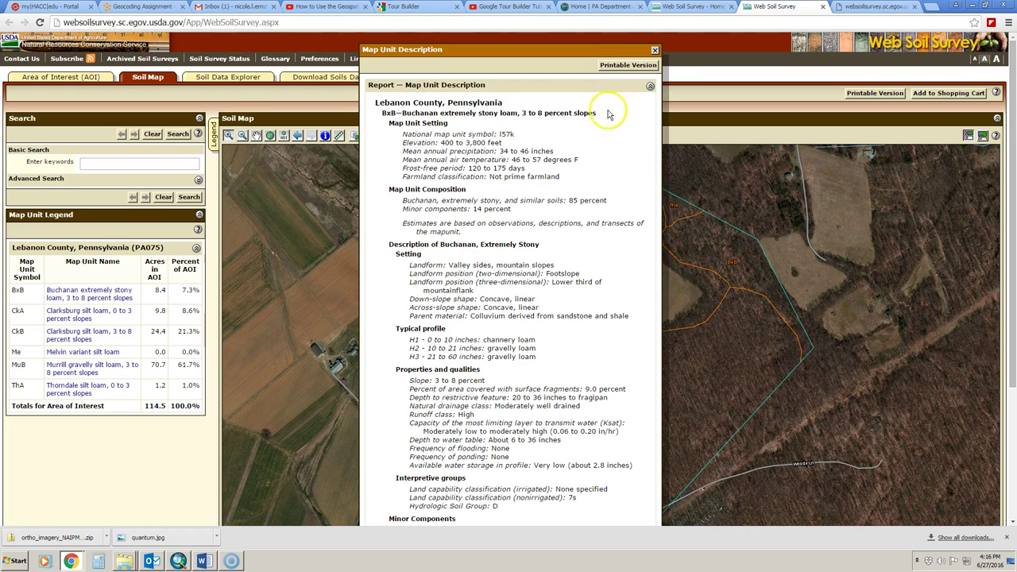
left_click(655, 51)
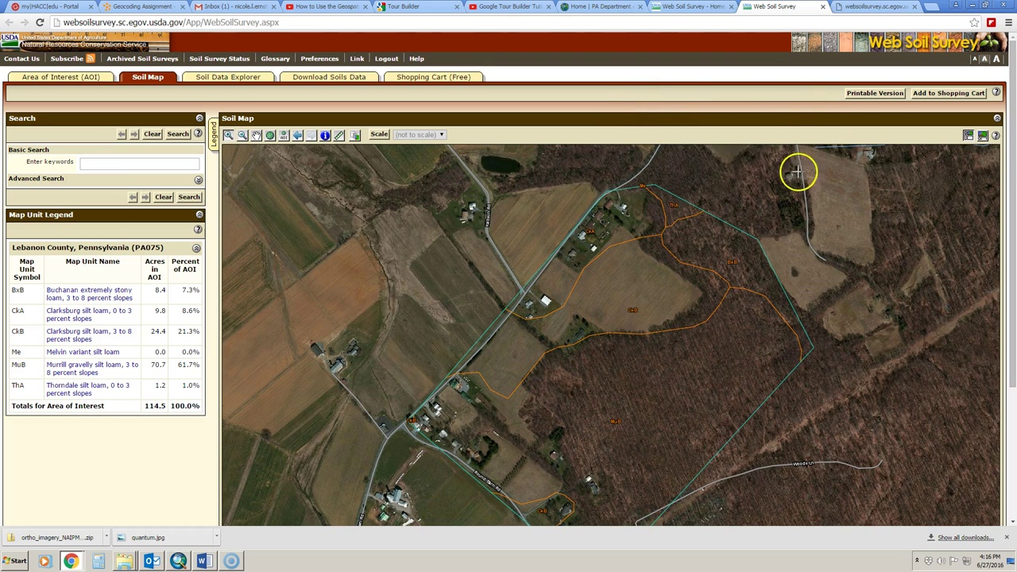
Create the three-page Test Site soil map PDF with legend, scroll through it, and return to the map.
left_click(875, 97)
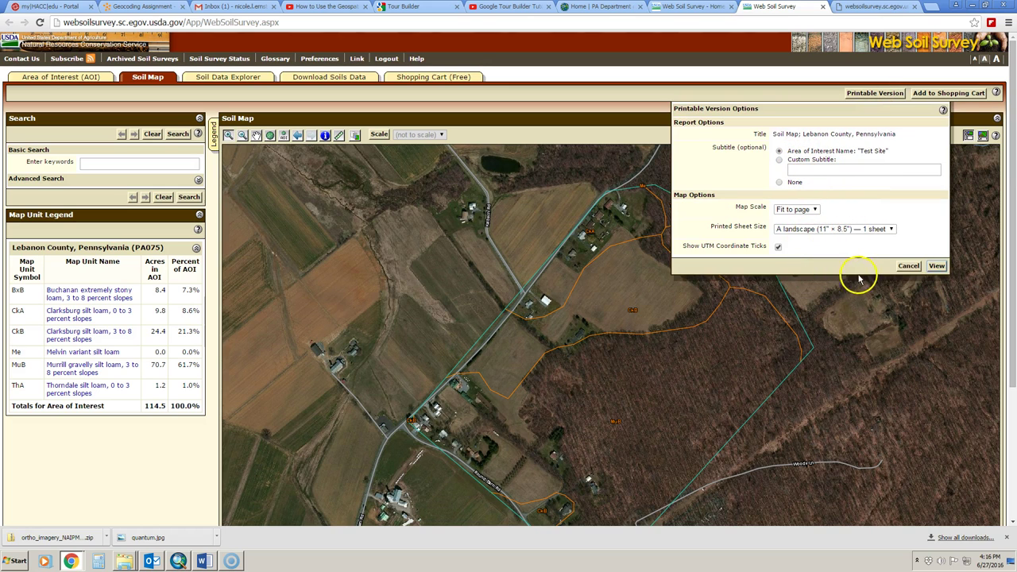
left_click(936, 267)
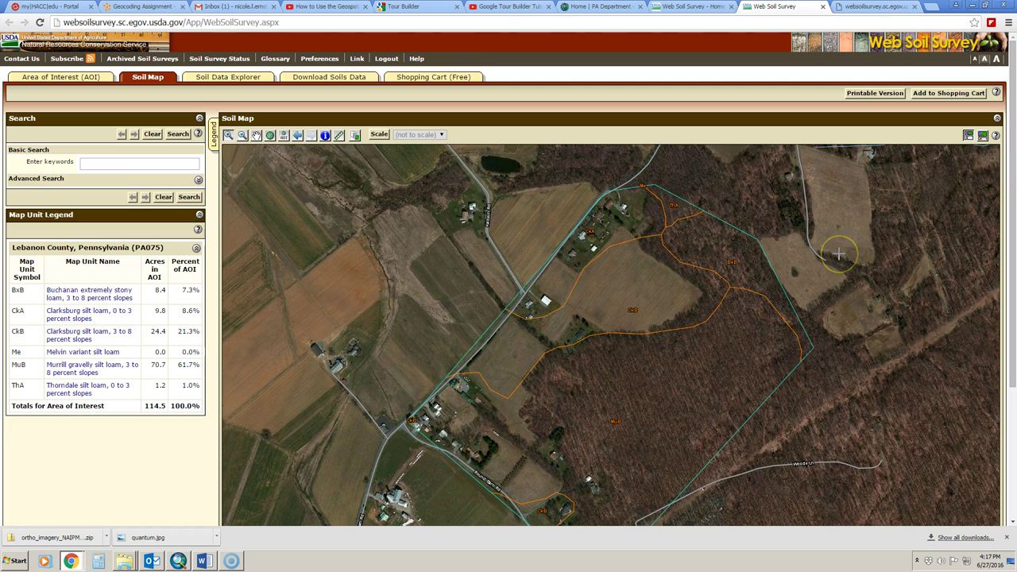
left_click(886, 8)
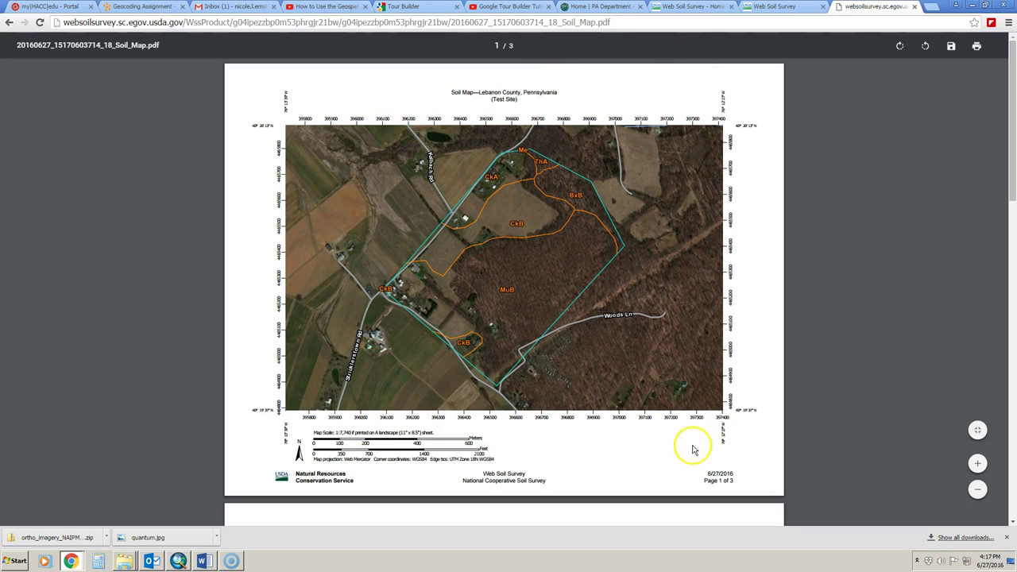
scroll(684, 445, "down", 3)
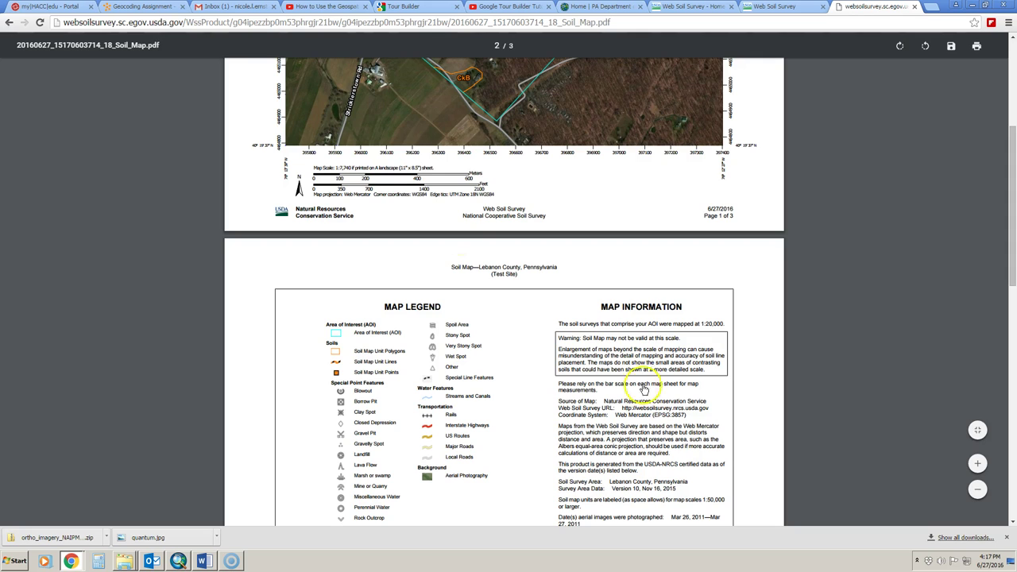
scroll(442, 257, "up", 2)
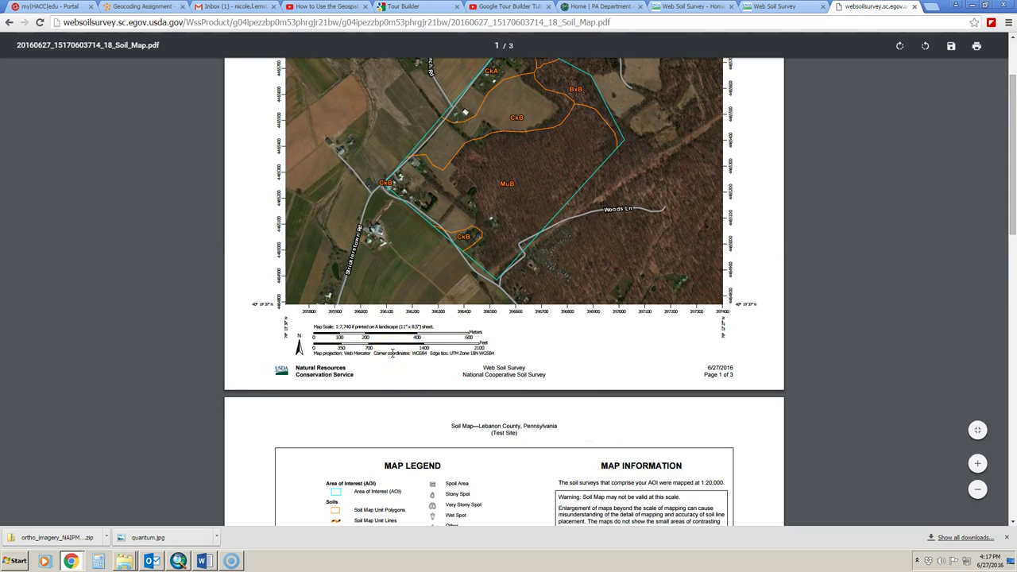
scroll(392, 353, "down", 5)
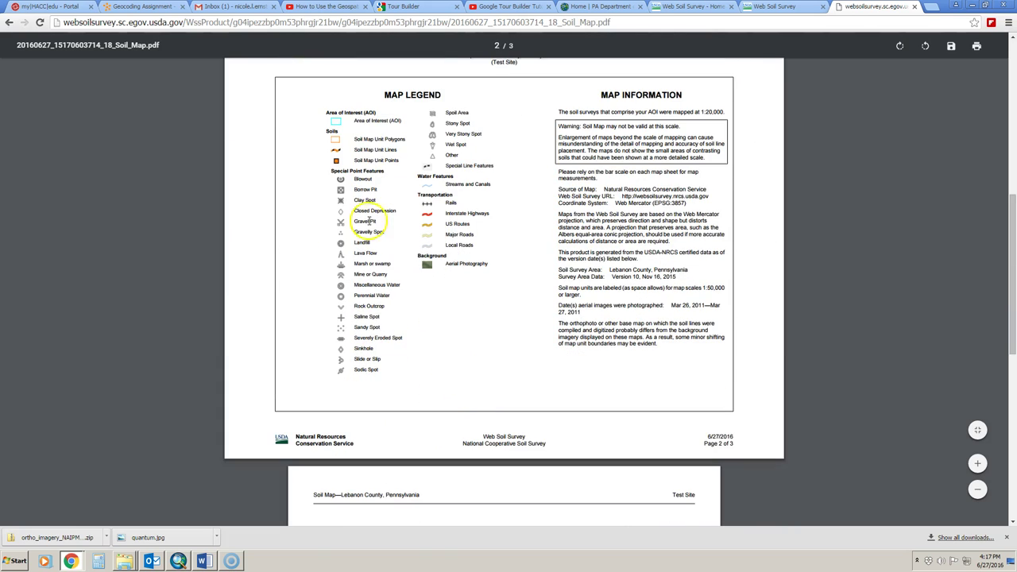
scroll(409, 322, "down", 5)
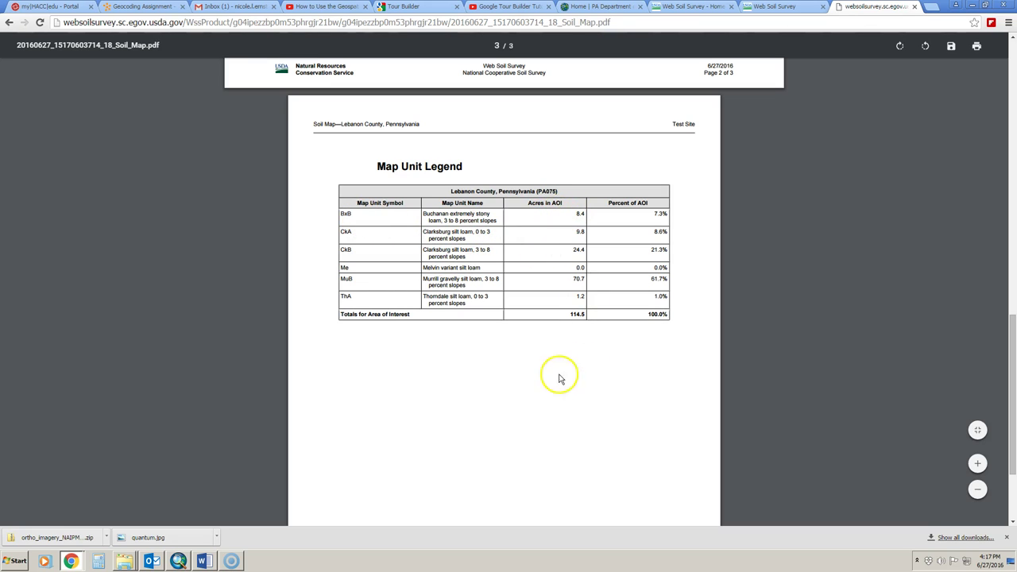
scroll(559, 375, "up", 15)
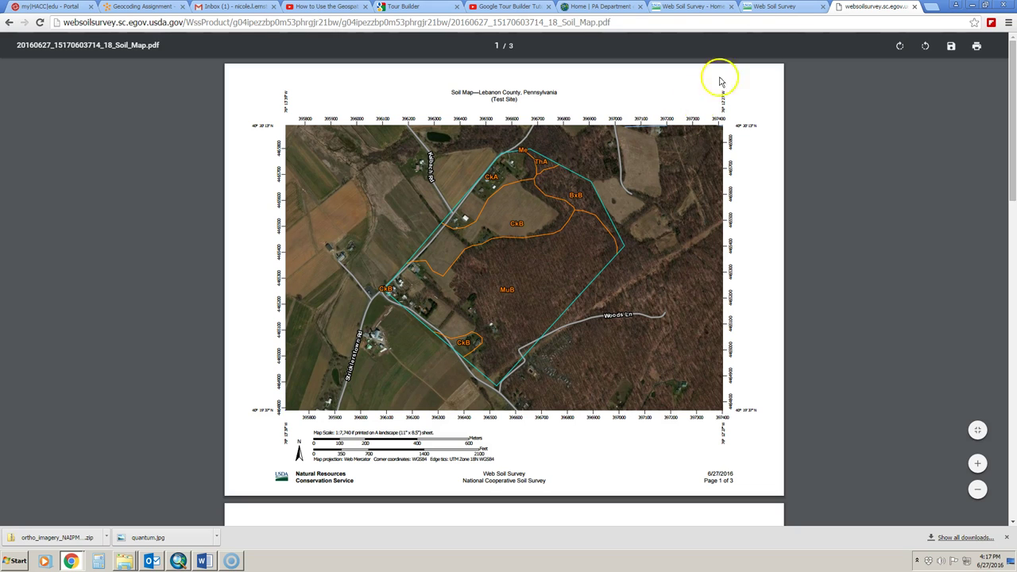
left_click(772, 8)
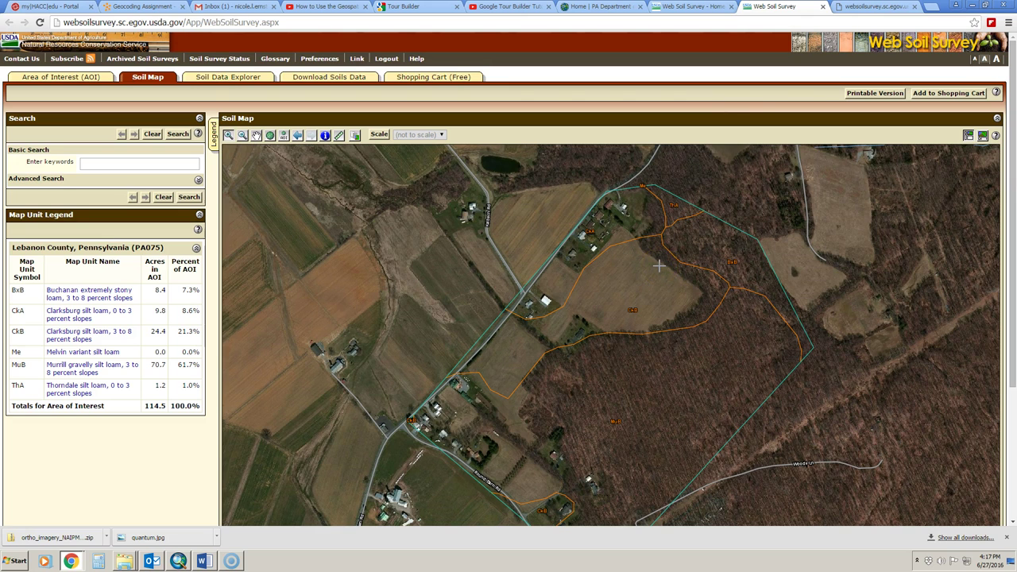
Open the Soil Data Explorer and scroll through the 'Soils 101' Intro to Soils article.
left_click(211, 79)
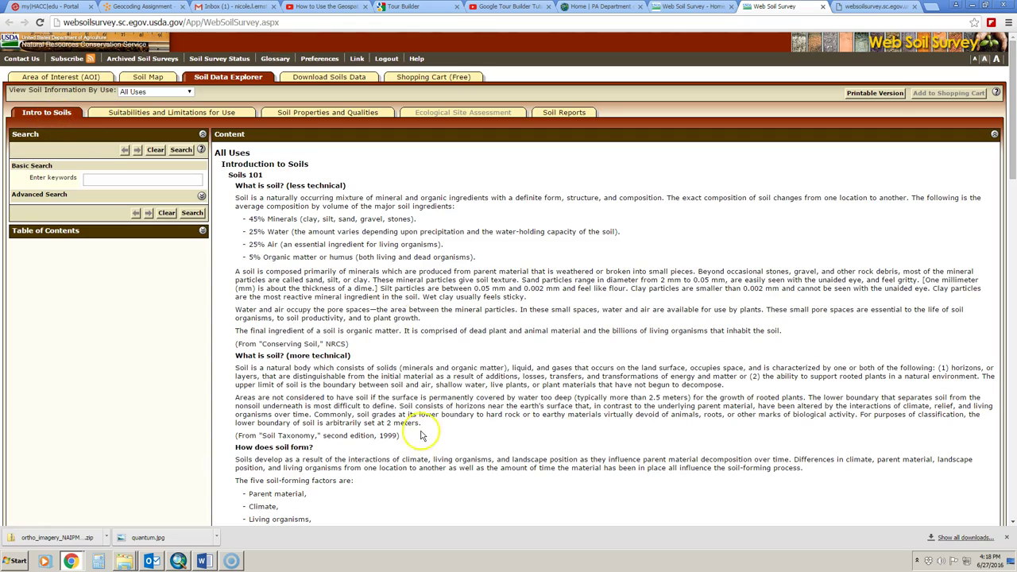
scroll(421, 425, "down", 5)
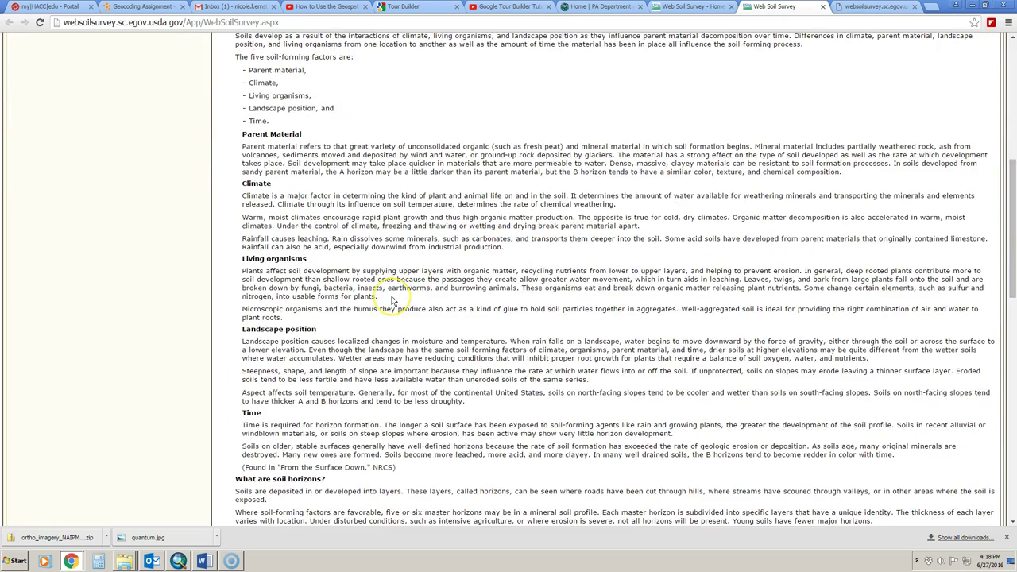
scroll(397, 298, "down", 4)
scroll(392, 300, "down", 5)
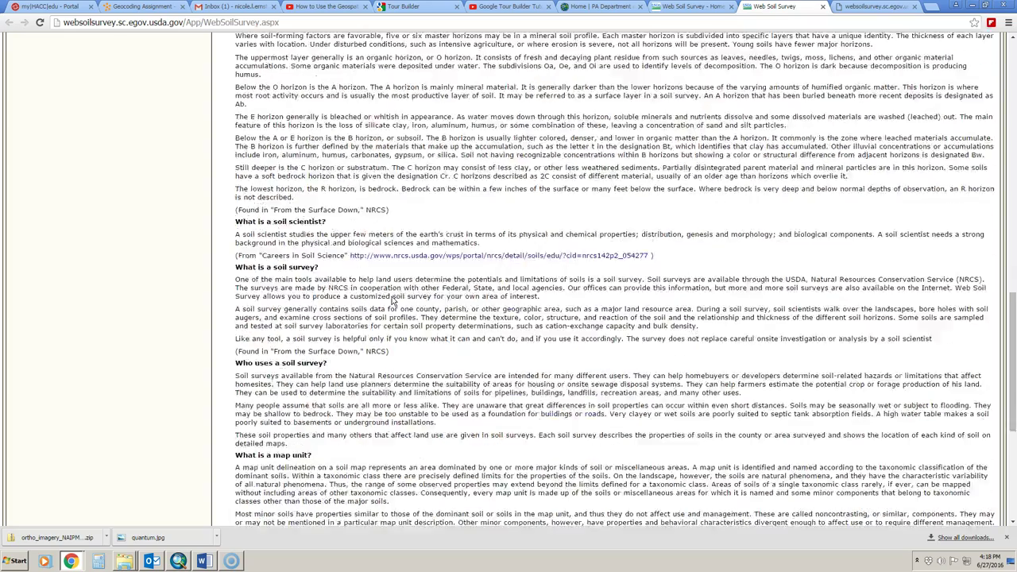
scroll(392, 301, "down", 1)
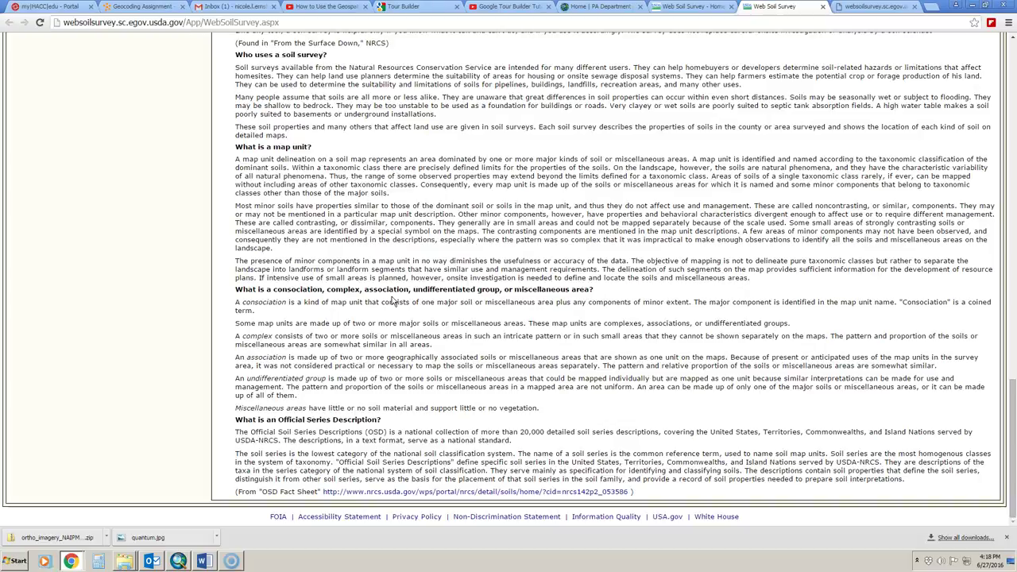
scroll(392, 300, "up", 15)
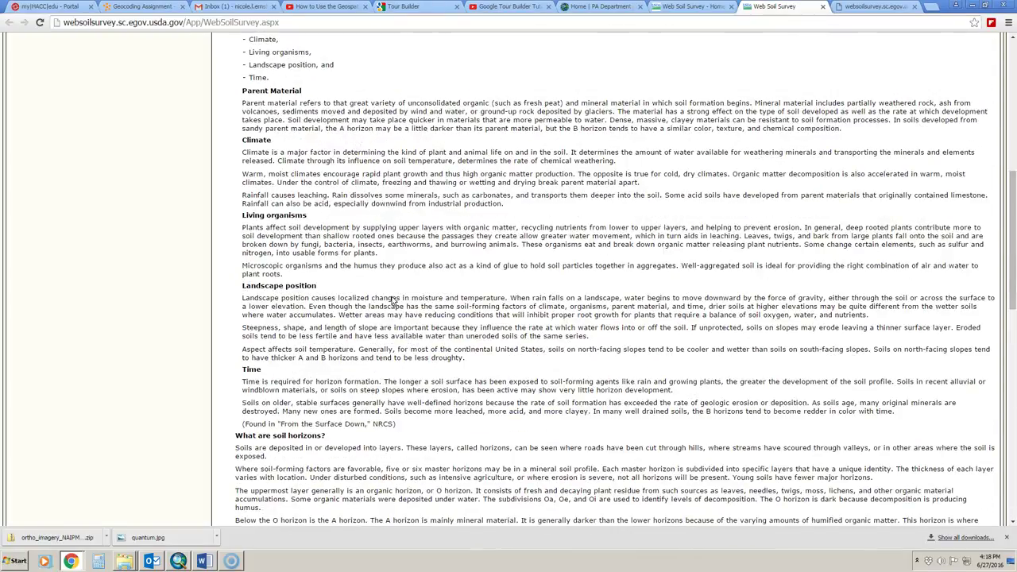
scroll(392, 300, "up", 1)
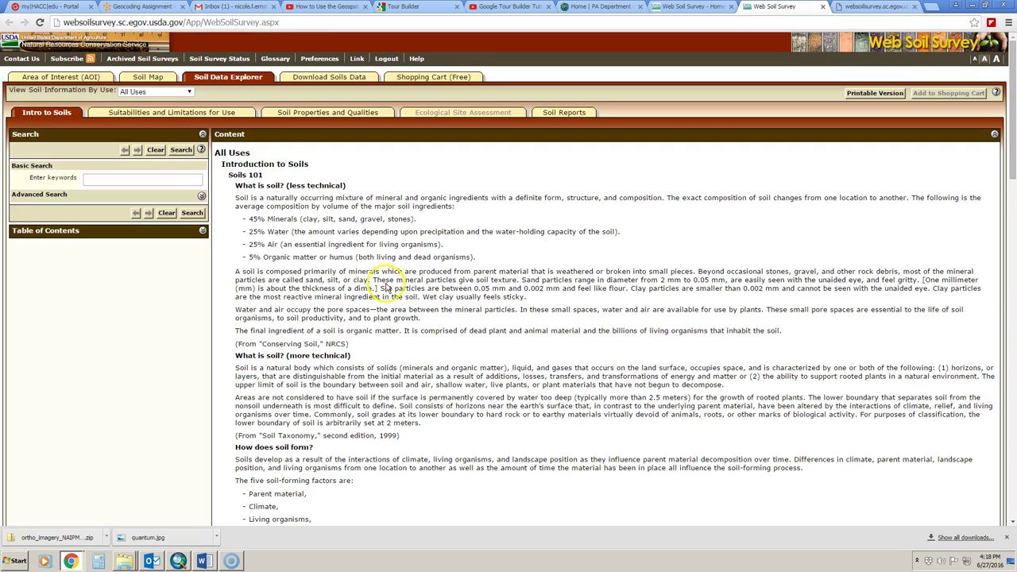
Expand all Suitabilities and Limitations categories and map the Corrosion of Concrete rating over Test Site.
left_click(171, 113)
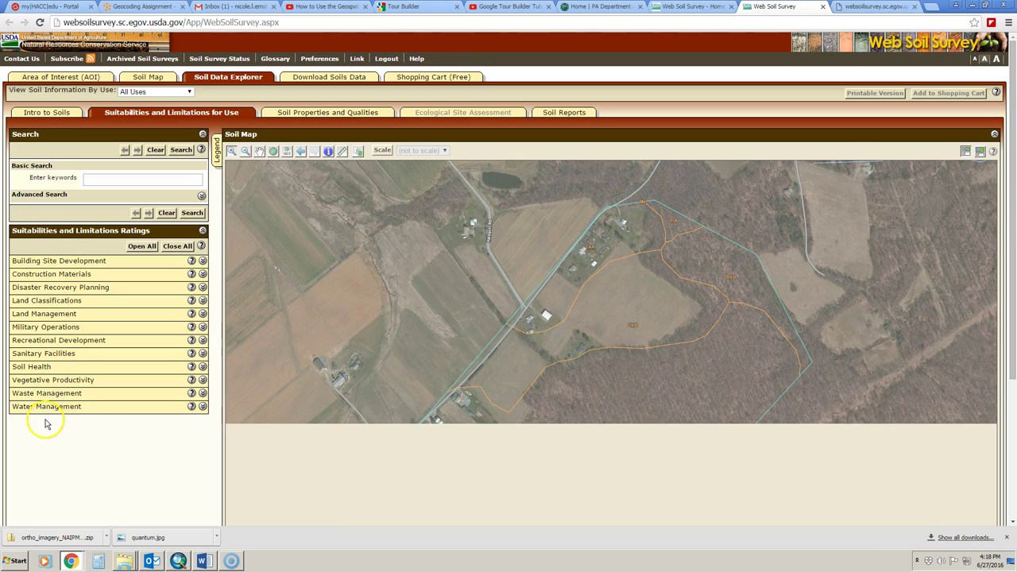
left_click(149, 246)
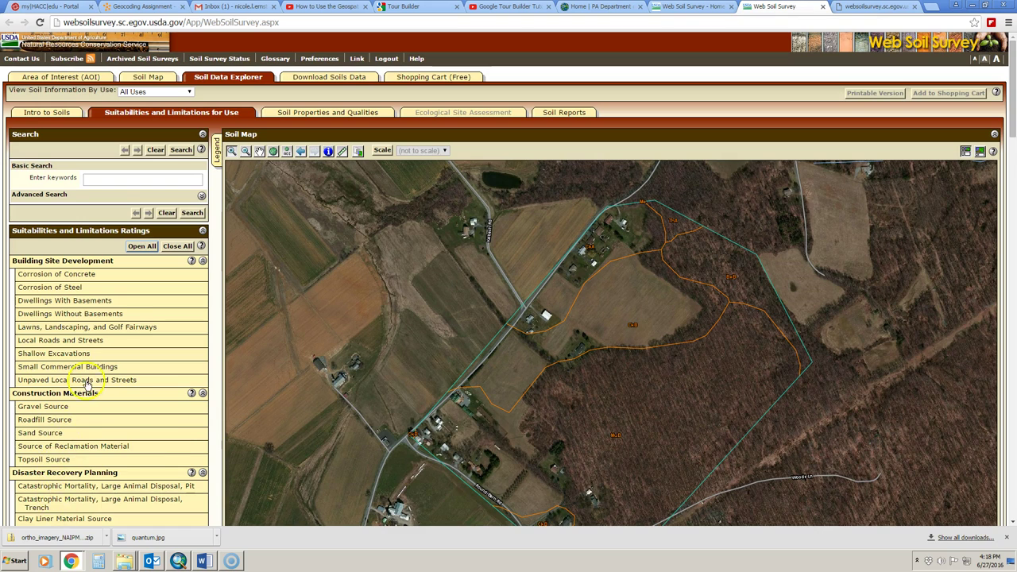
scroll(61, 321, "down", 1)
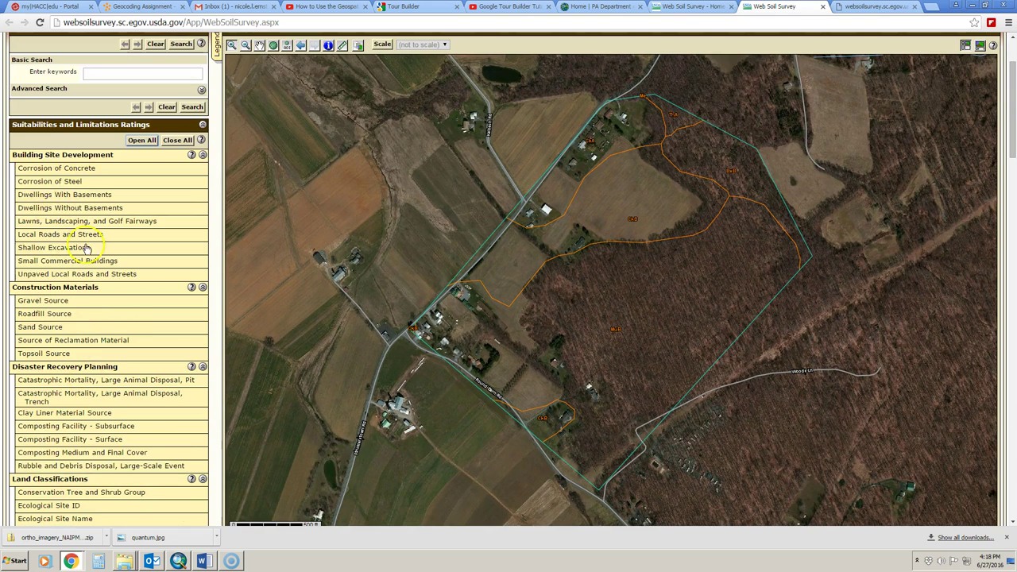
left_click(59, 170)
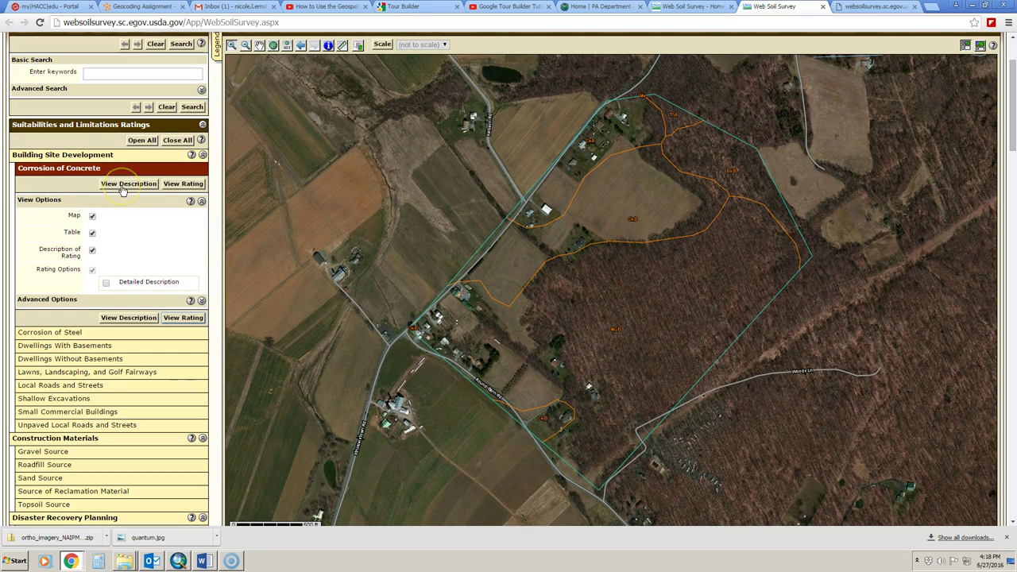
left_click(181, 184)
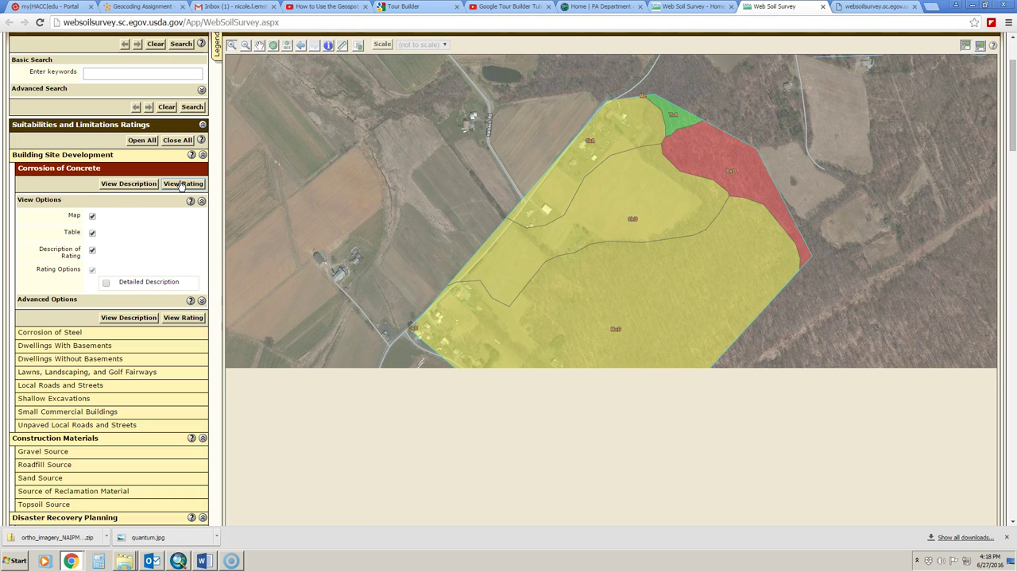
Read the Corrosion of Concrete description, then review the table: BxB High, most soils Moderate.
left_click(129, 189)
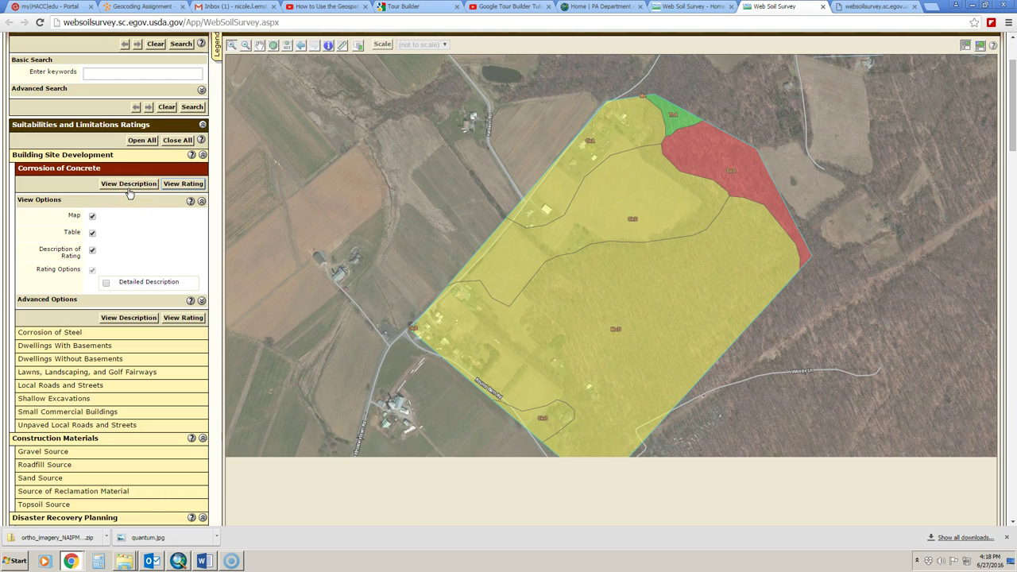
left_click(137, 184)
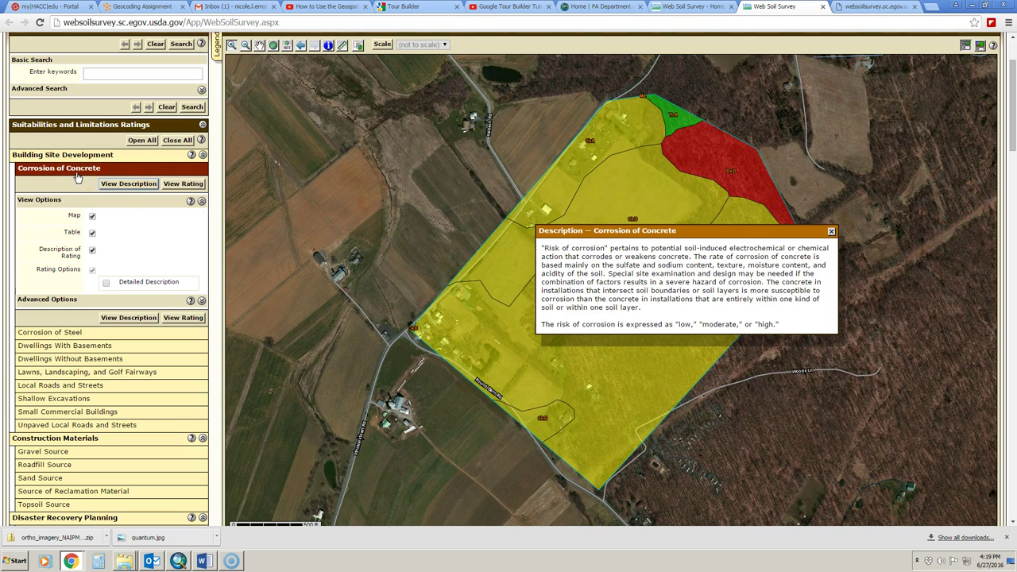
left_click(831, 233)
scroll(57, 433, "down", 2)
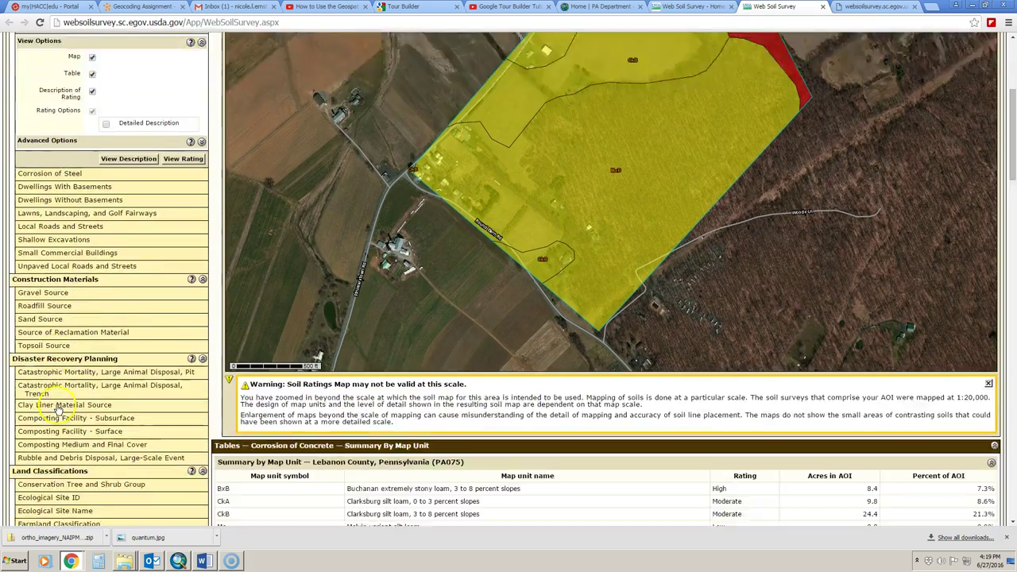
scroll(58, 409, "down", 2)
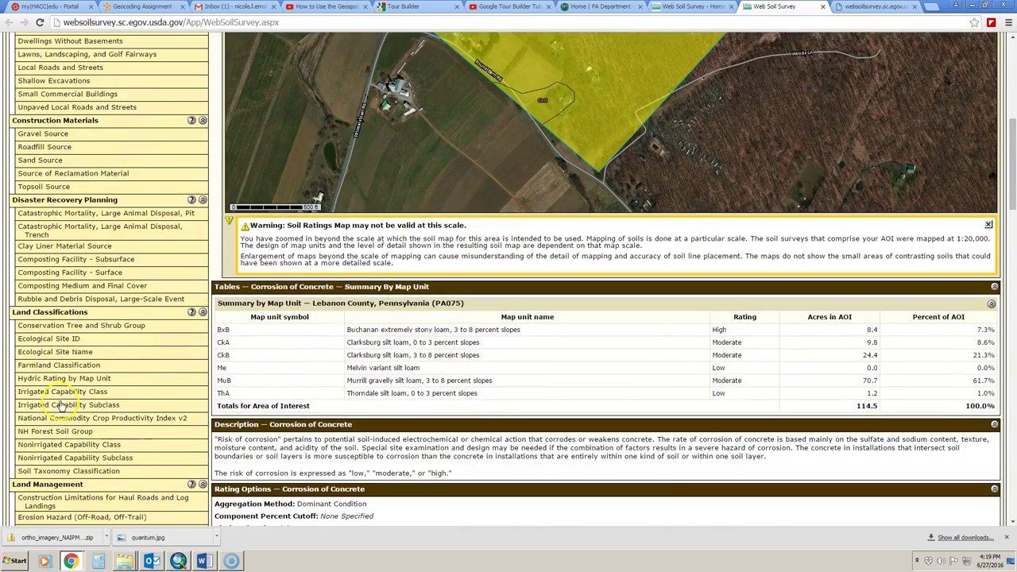
scroll(60, 405, "up", 5)
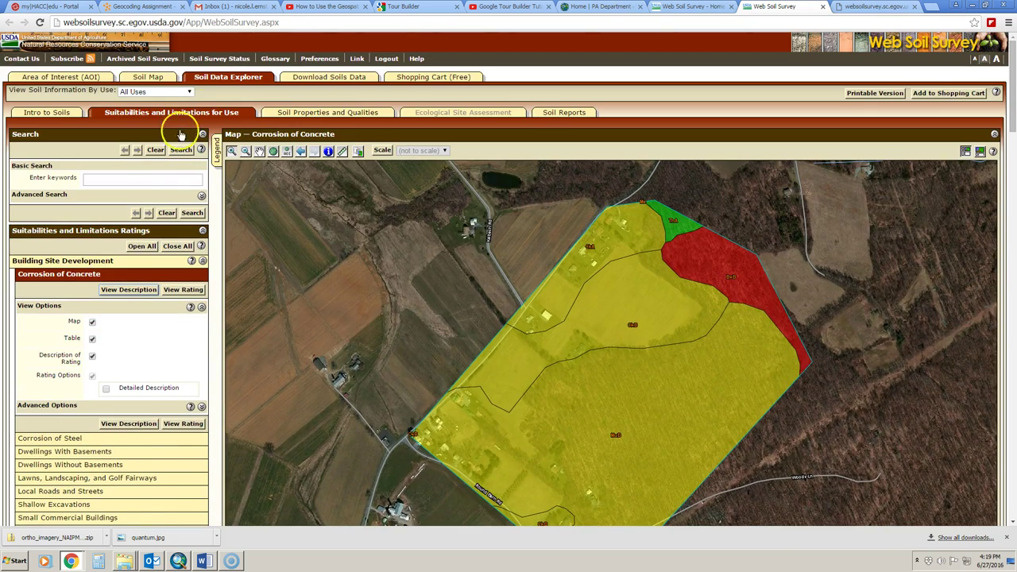
Expand all Soil Properties and Qualities categories and open the Calcium Carbonate (CaCO3) rating options.
left_click(306, 114)
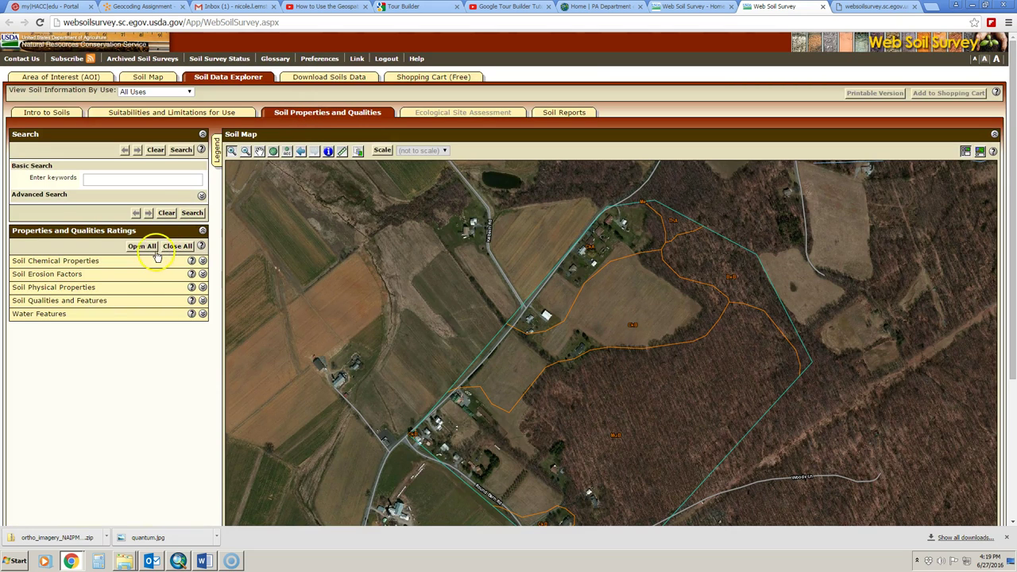
left_click(144, 247)
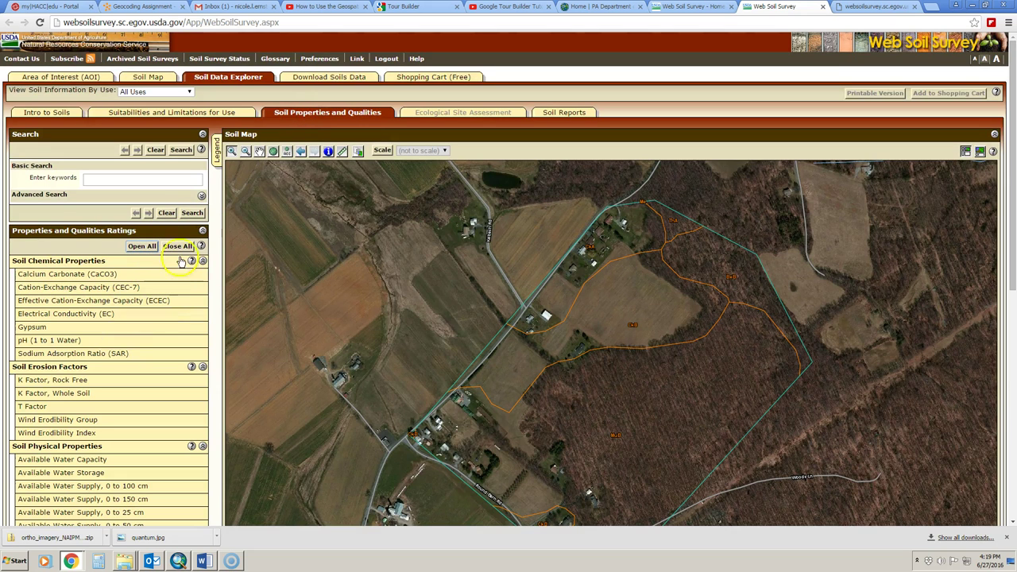
left_click(80, 274)
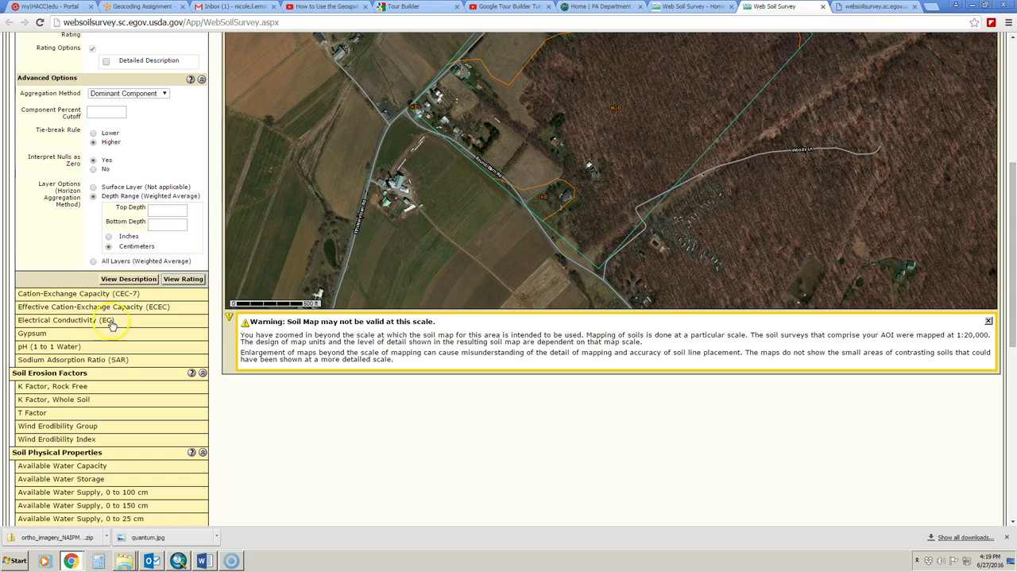
scroll(214, 304, "up", 2)
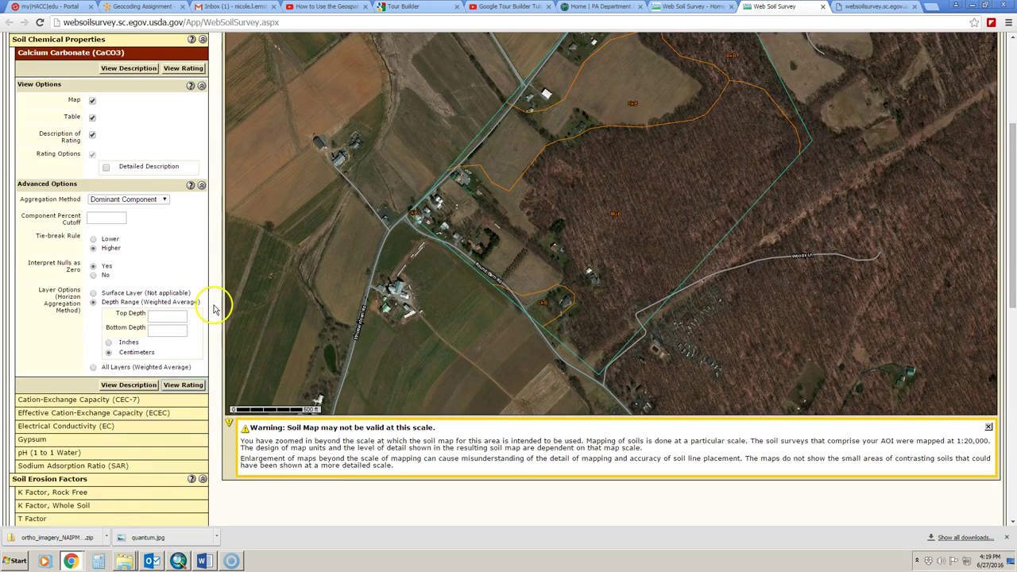
scroll(141, 341, "up", 2)
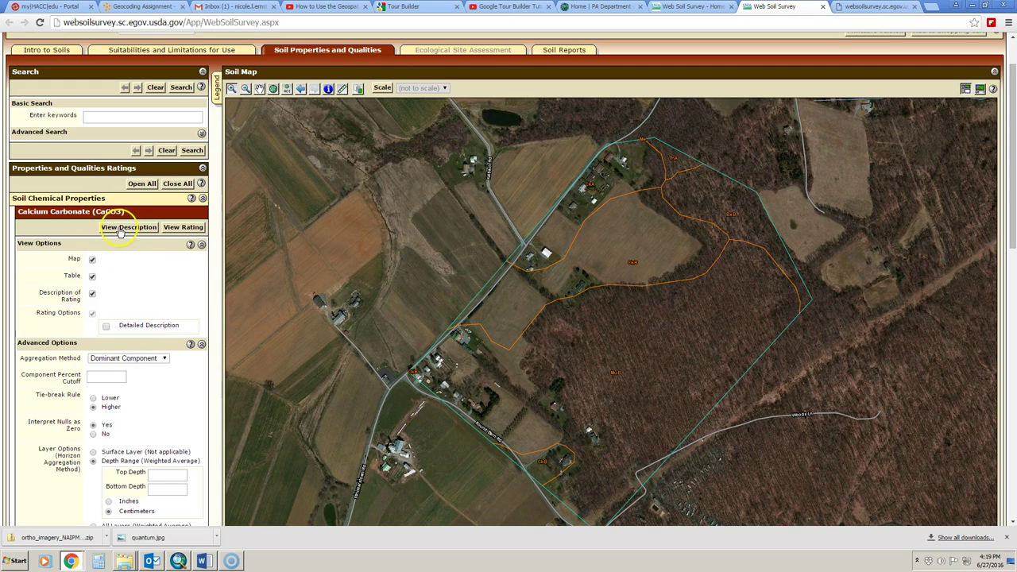
scroll(121, 238, "up", 1)
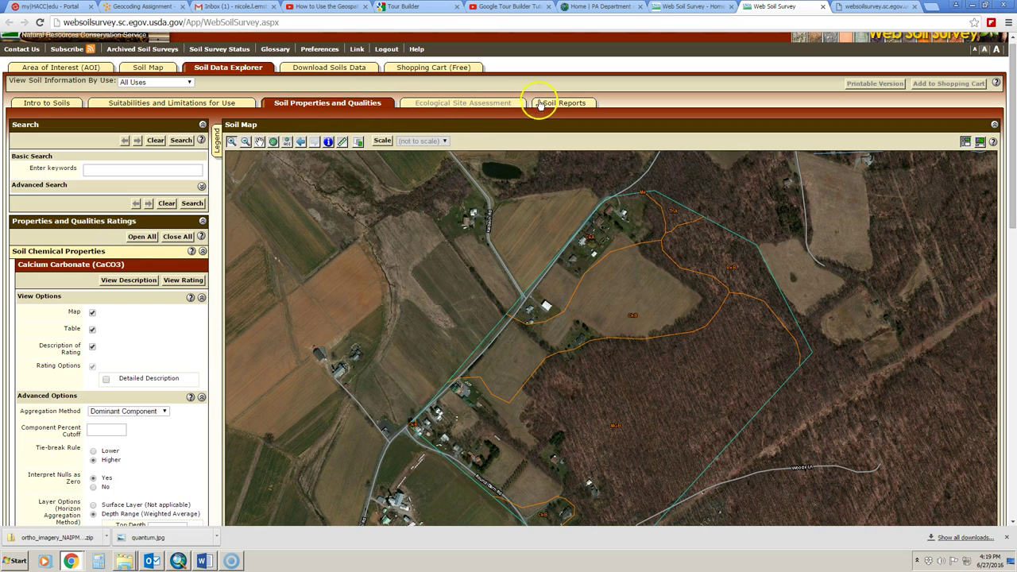
left_click(459, 109)
Show the Soil Reports list and expand the AOI Inventory report group.
left_click(555, 103)
left_click(438, 187)
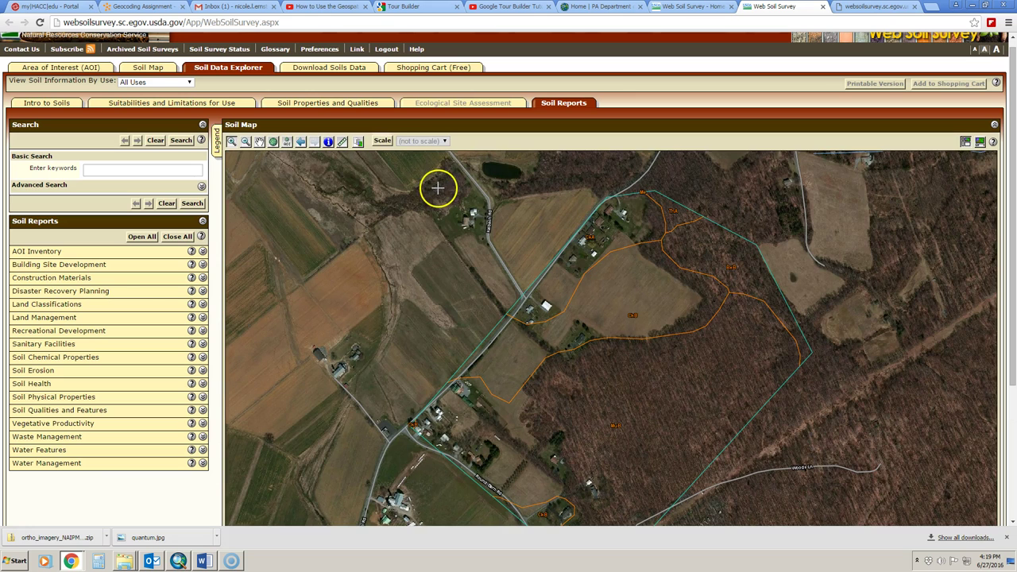
left_click(57, 253)
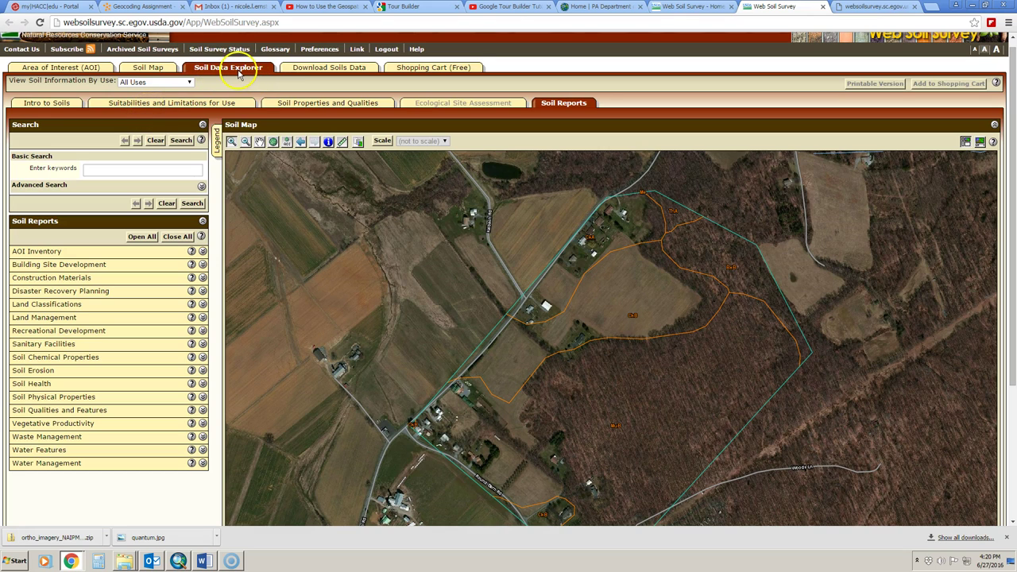
Expand the SSURGO download options and download the Baldwin County, Alabama survey data.
left_click(312, 69)
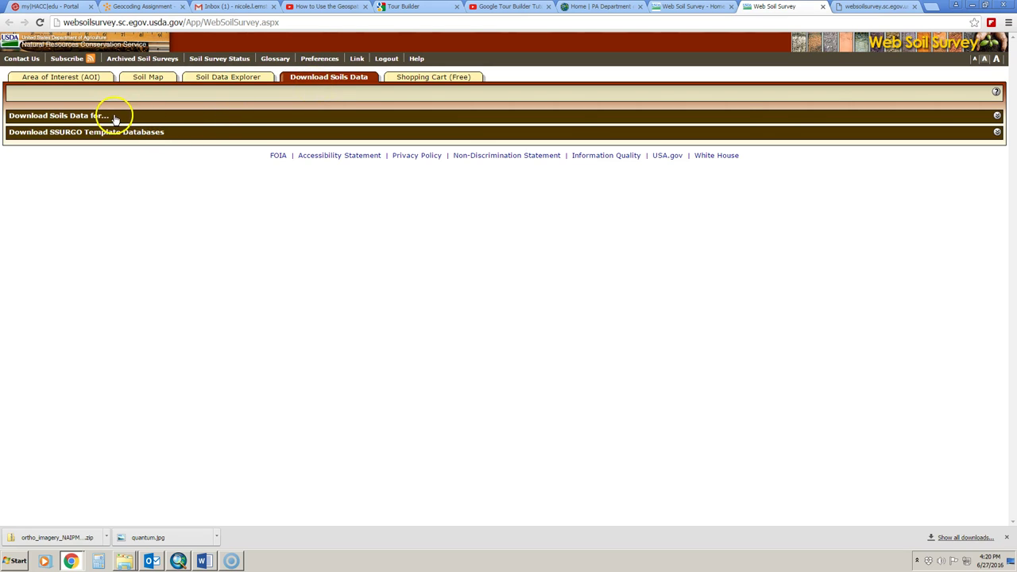
left_click(996, 116)
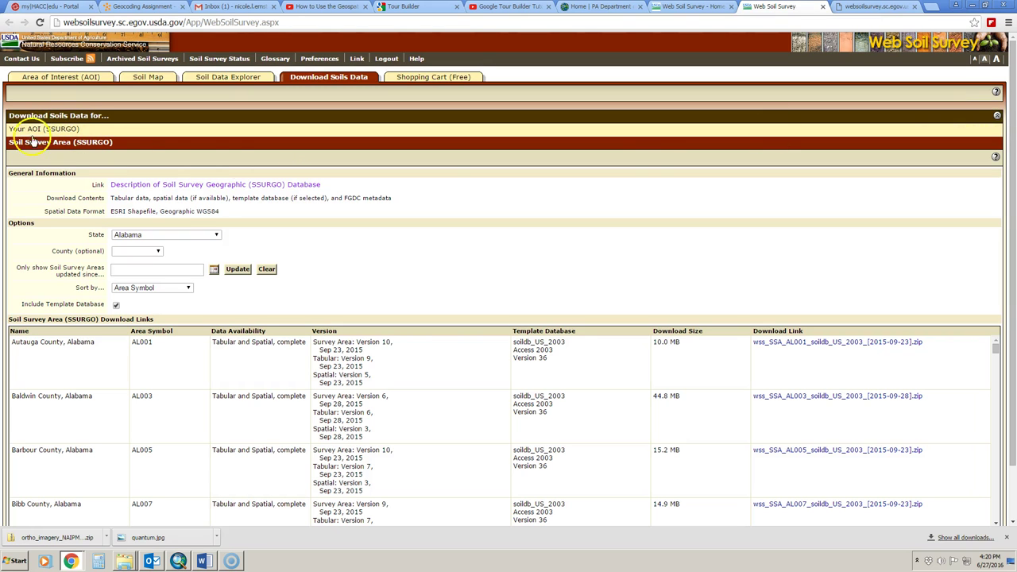
scroll(159, 271, "down", 1)
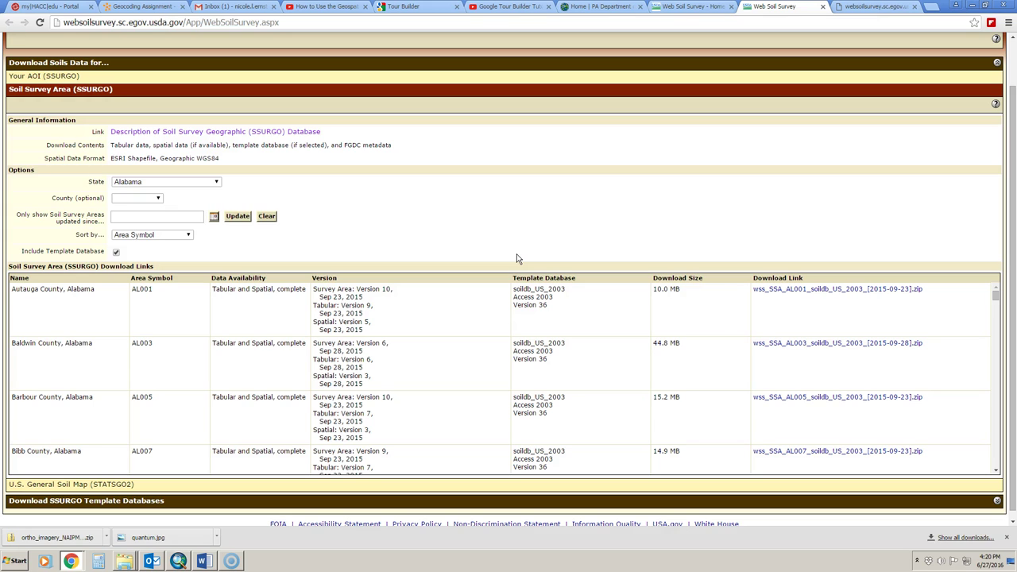
left_click(829, 346)
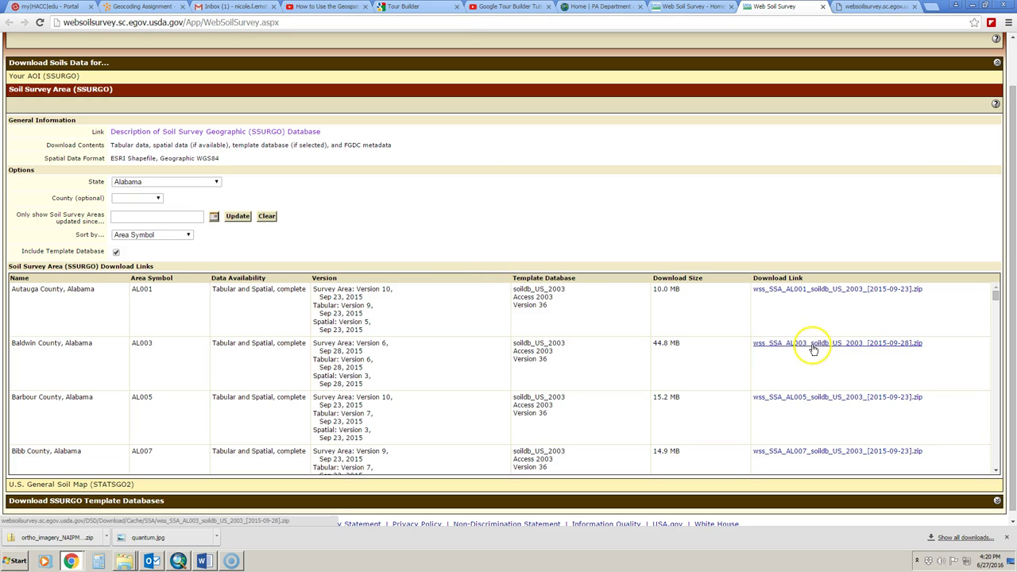
scroll(394, 262, "up", 1)
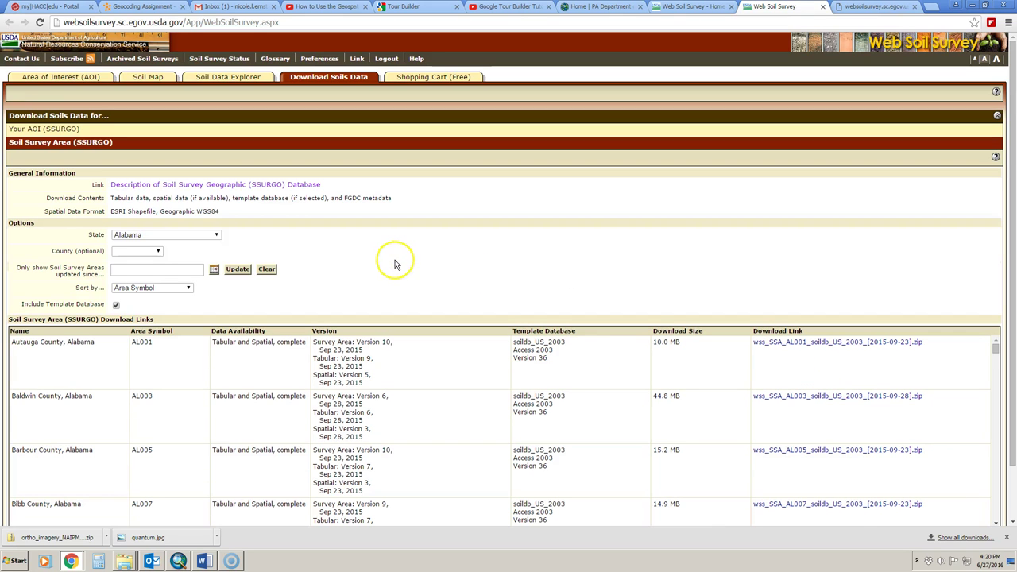
Go back to the Area of Interest view with the Test Site map.
left_click(48, 77)
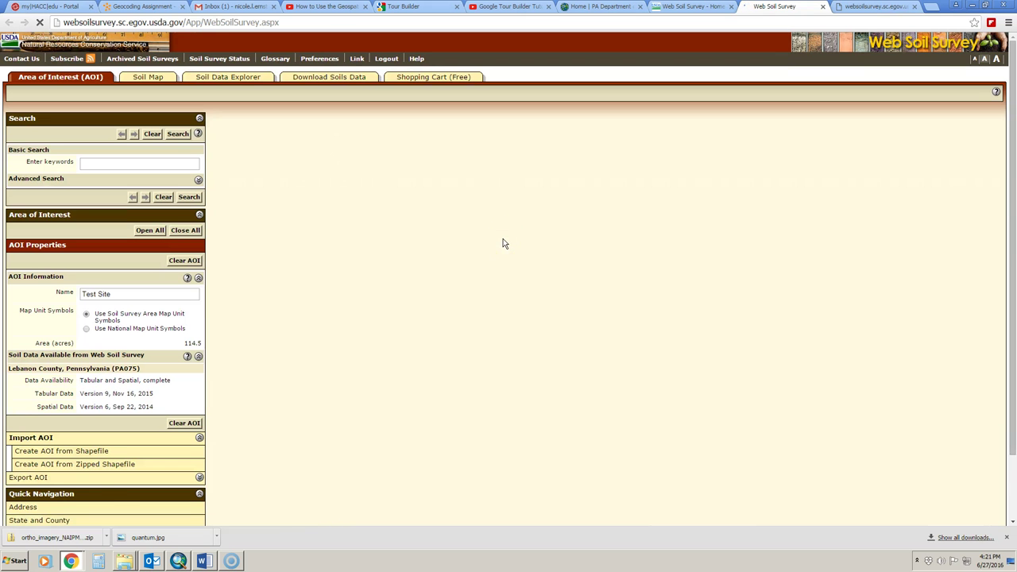